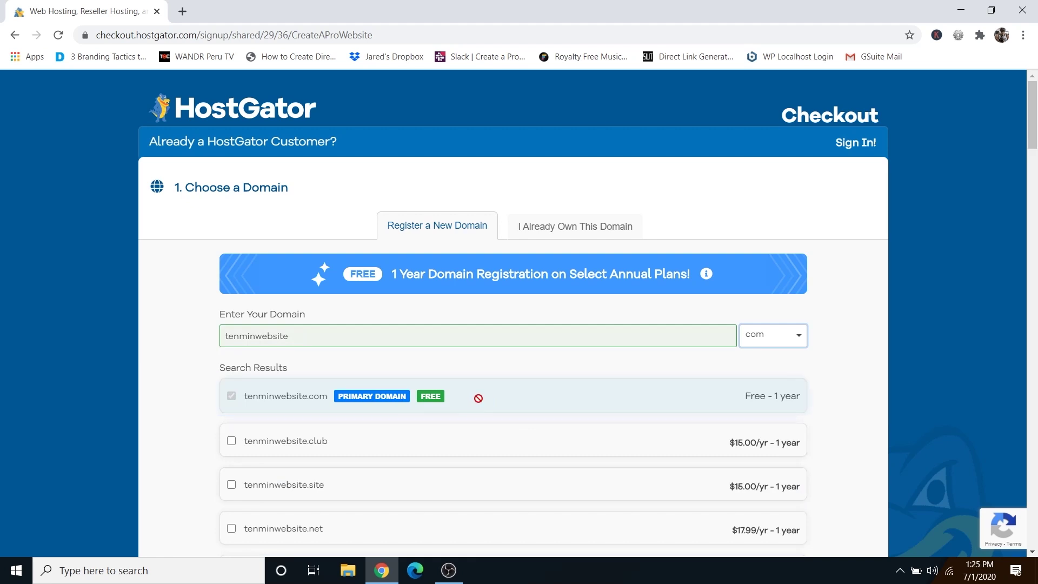
Change the Hatchling plan's billing cycle to 1 month @ $7.66/mo (30.00% off).
scroll(841, 404, "down", 1)
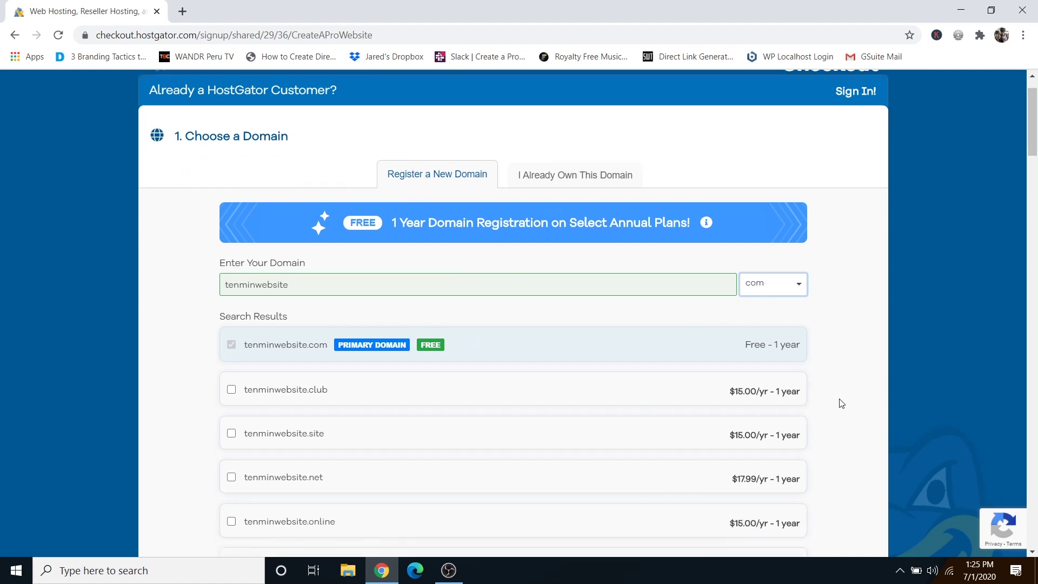
scroll(841, 404, "down", 12)
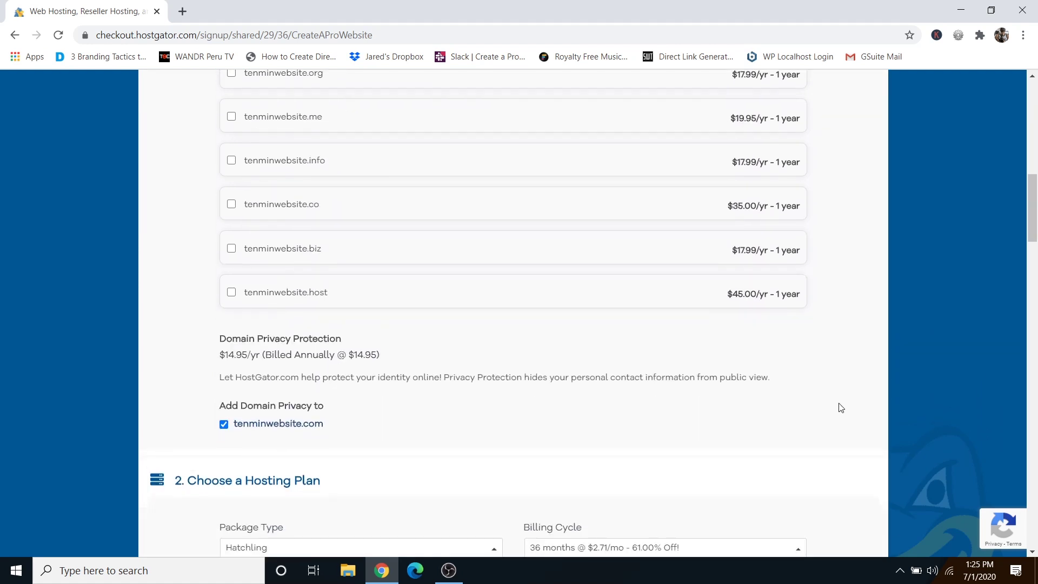
scroll(841, 407, "down", 1)
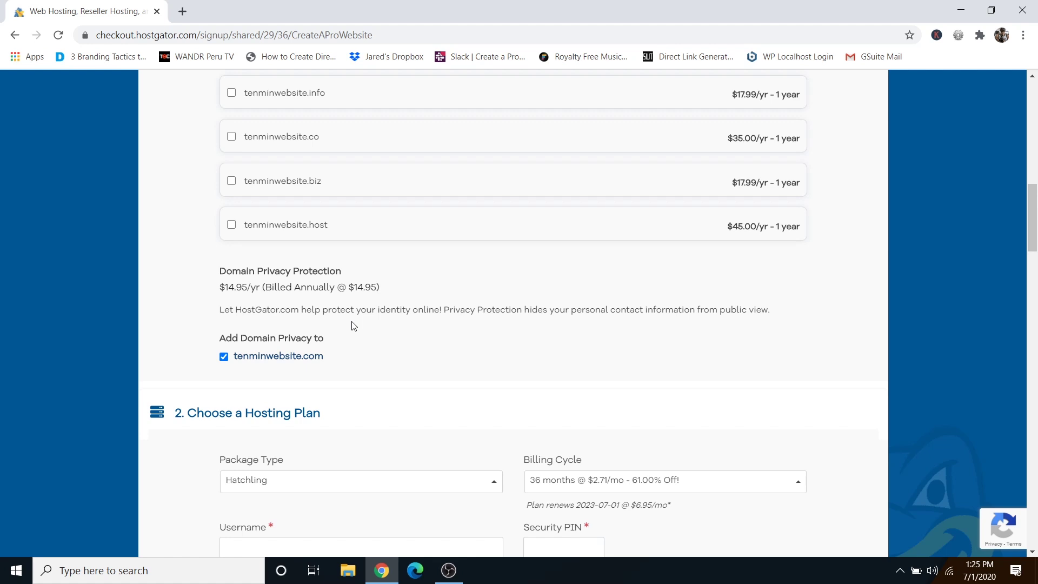
scroll(848, 398, "down", 3)
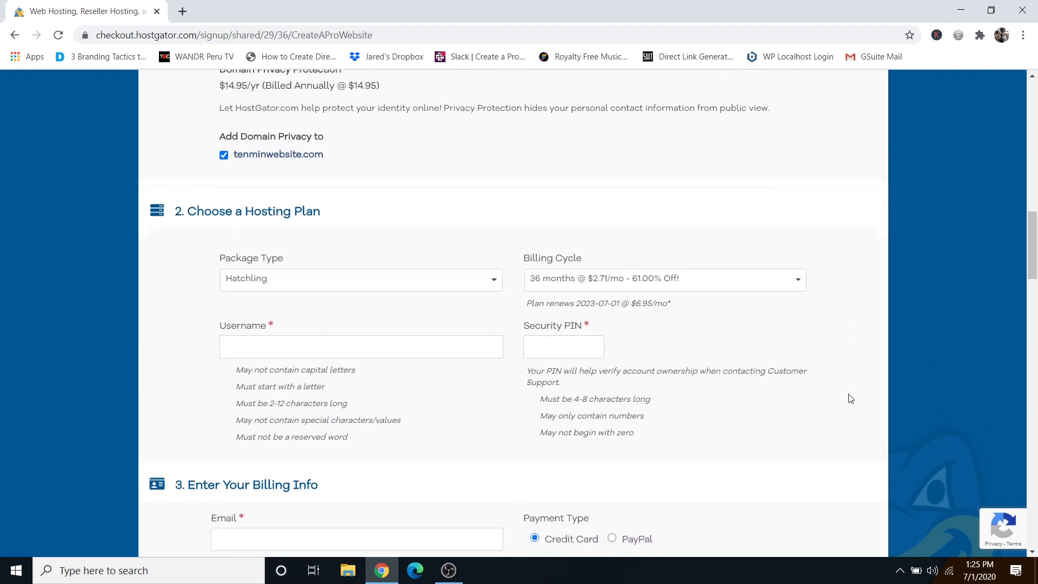
scroll(850, 398, "down", 1)
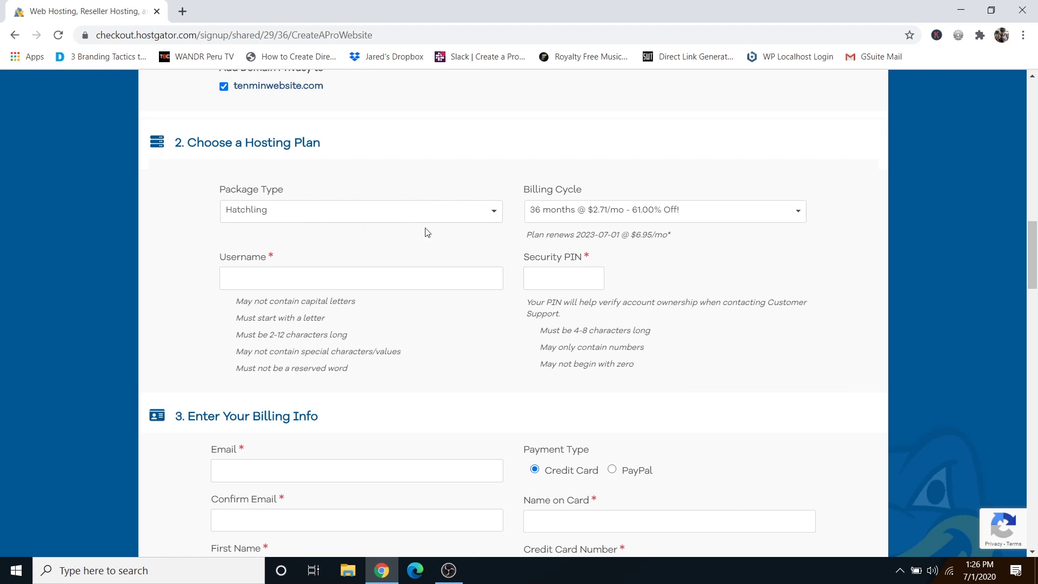
left_click(657, 212)
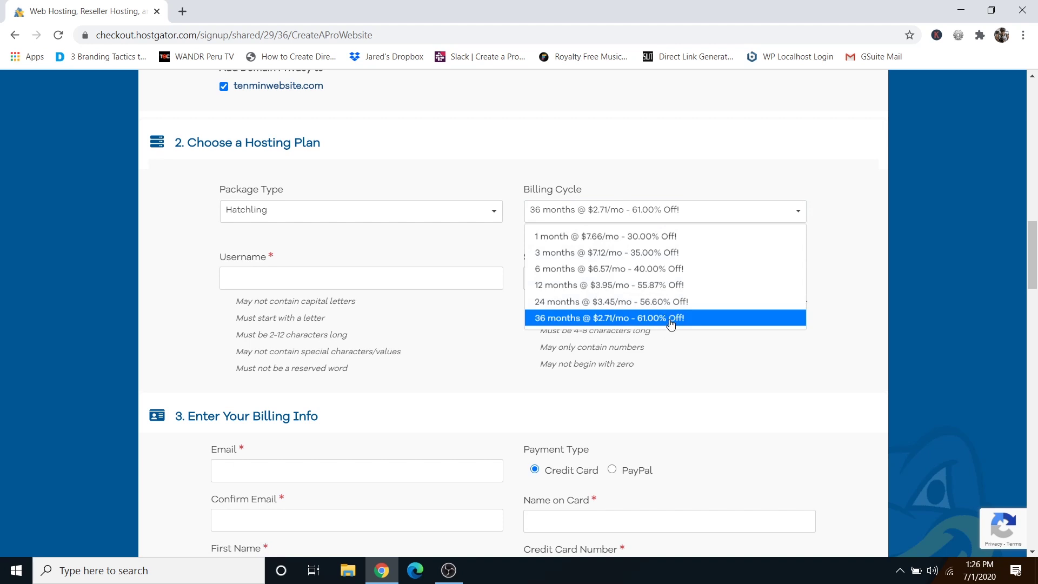
left_click(637, 287)
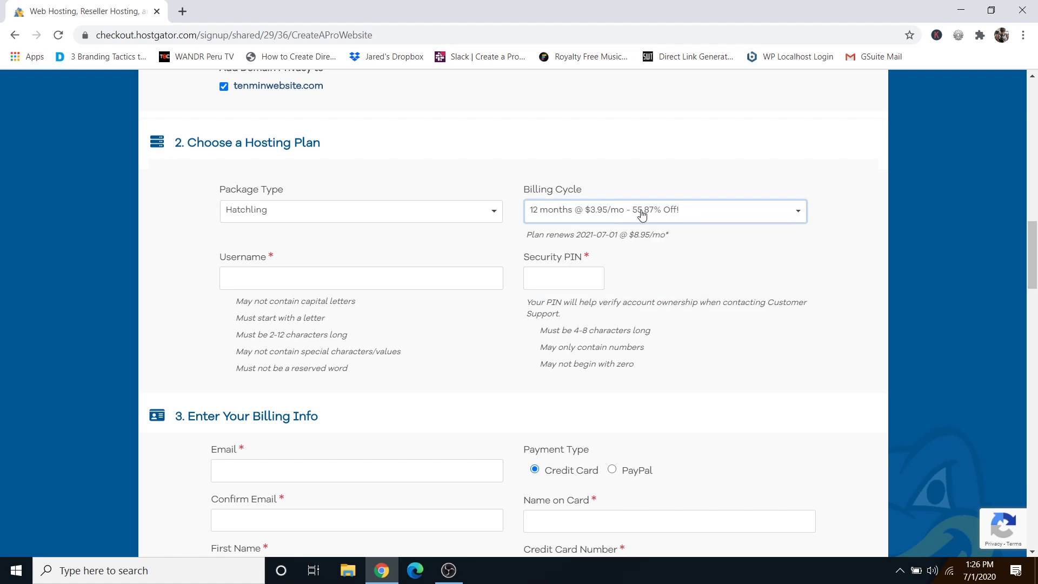
left_click(641, 212)
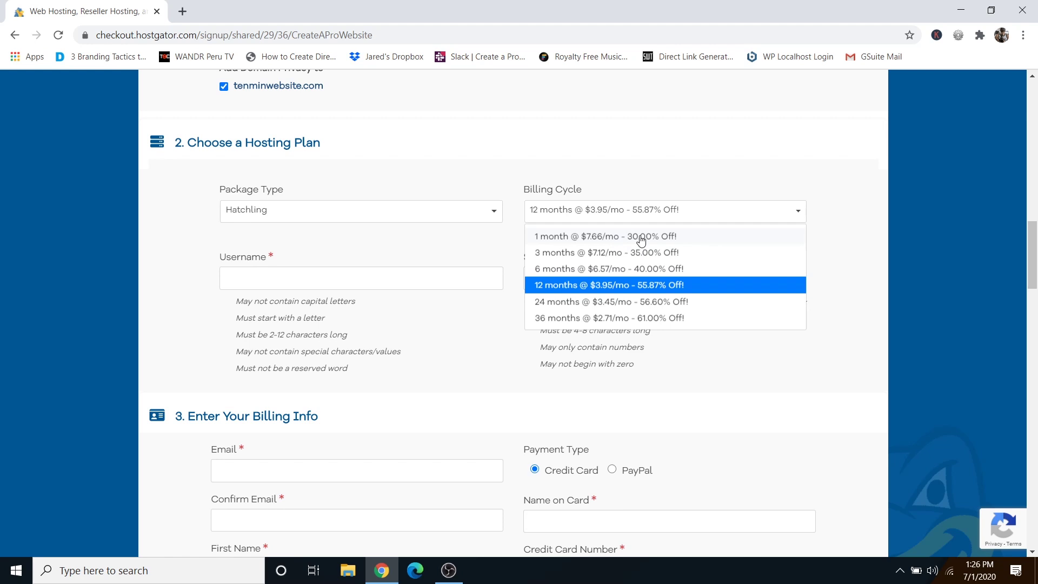
left_click(638, 238)
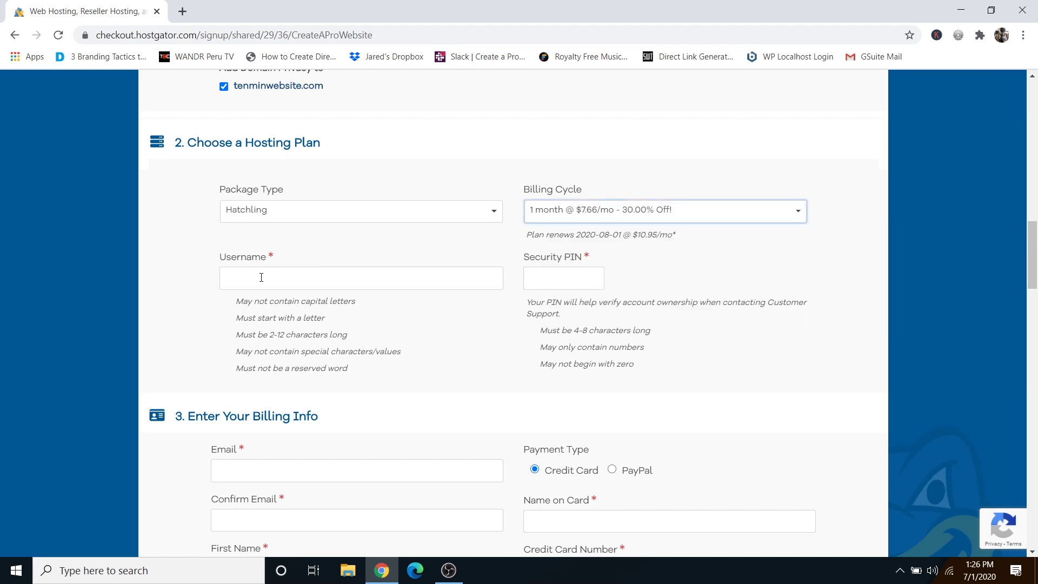
Enter the account username and a security PIN.
type("dalemcmanus")
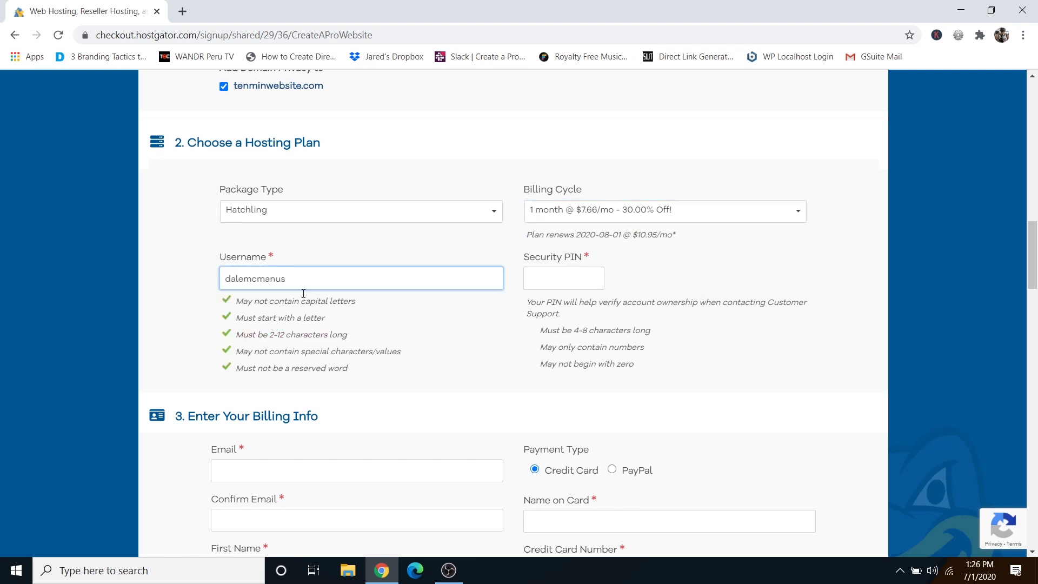
left_click(557, 279)
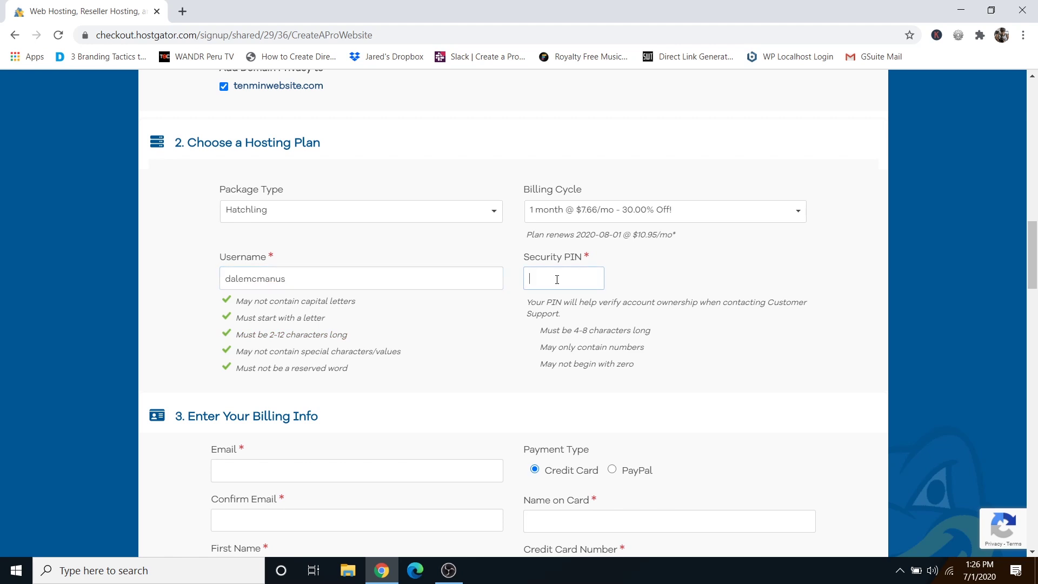
type("1234")
Uncheck the SiteLock Essentials and Site Backup add-ons under Additional Services.
scroll(802, 346, "down", 6)
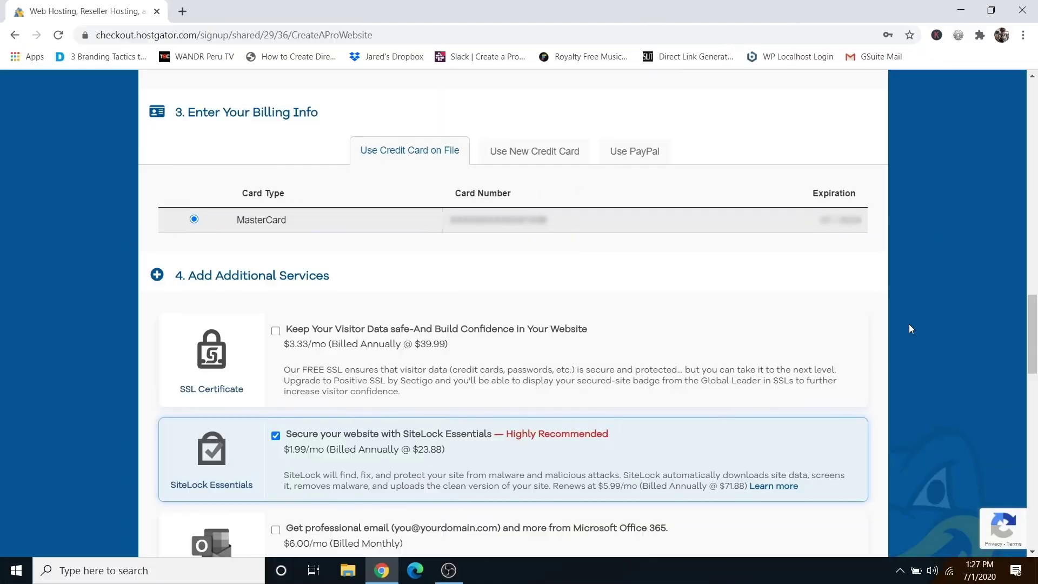
scroll(891, 304, "down", 2)
scroll(891, 305, "down", 1)
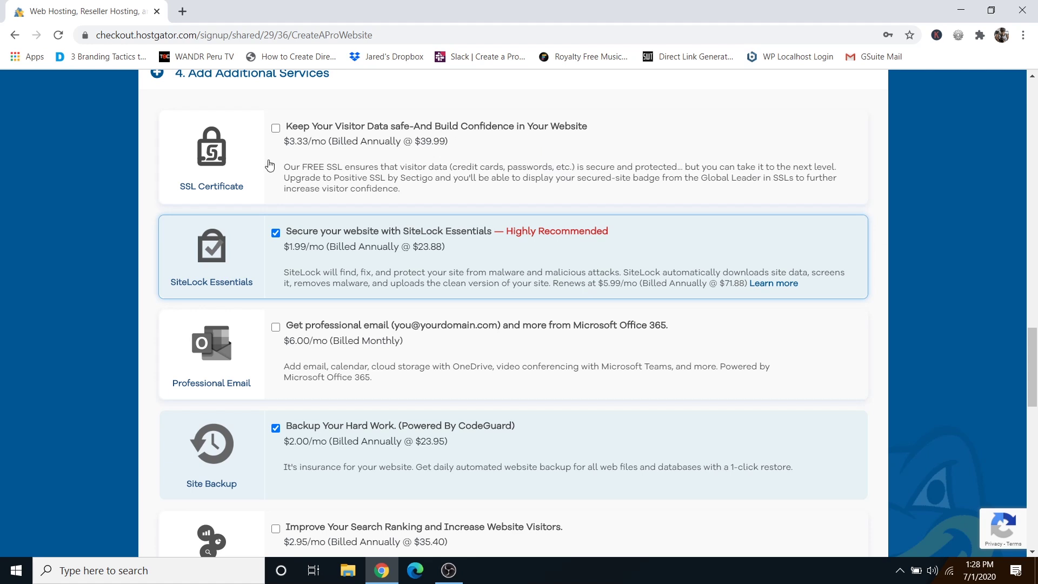
left_click(275, 234)
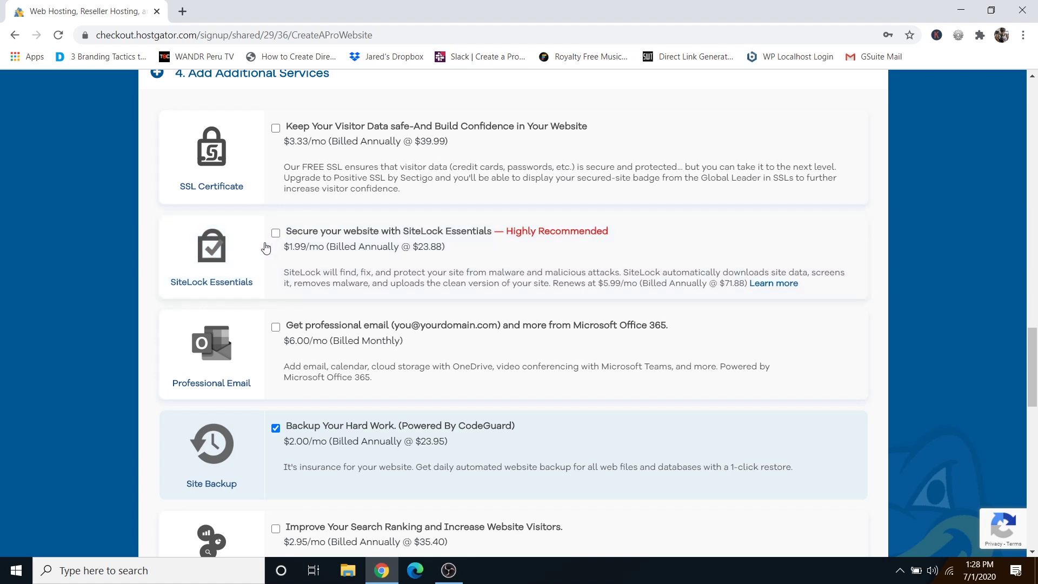
left_click(275, 429)
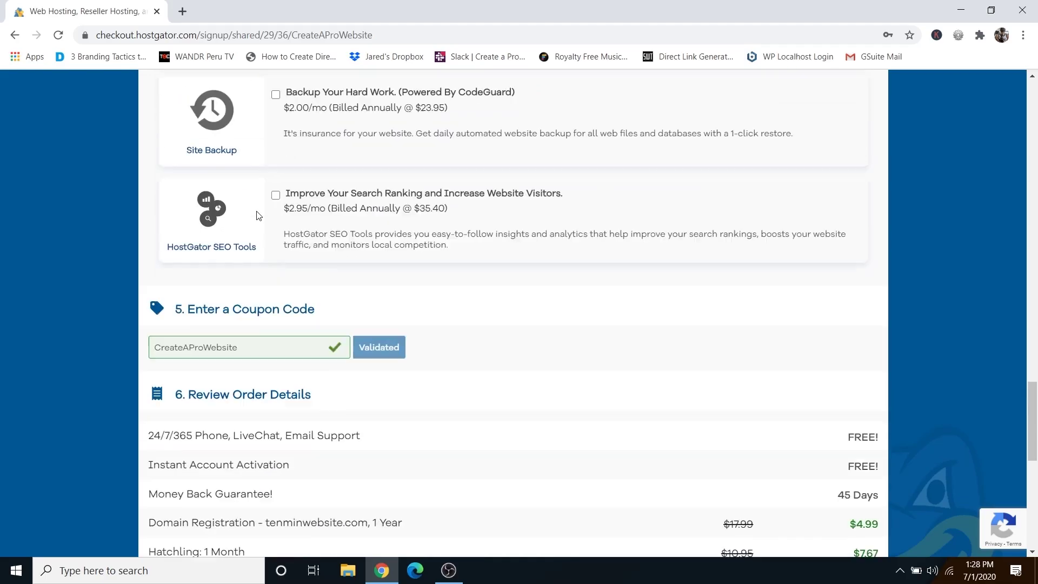
Scroll to Review Order Details, showing the CreateAProWebsite coupon's -$16.28 discount and $29.10 due.
scroll(256, 216, "down", 3)
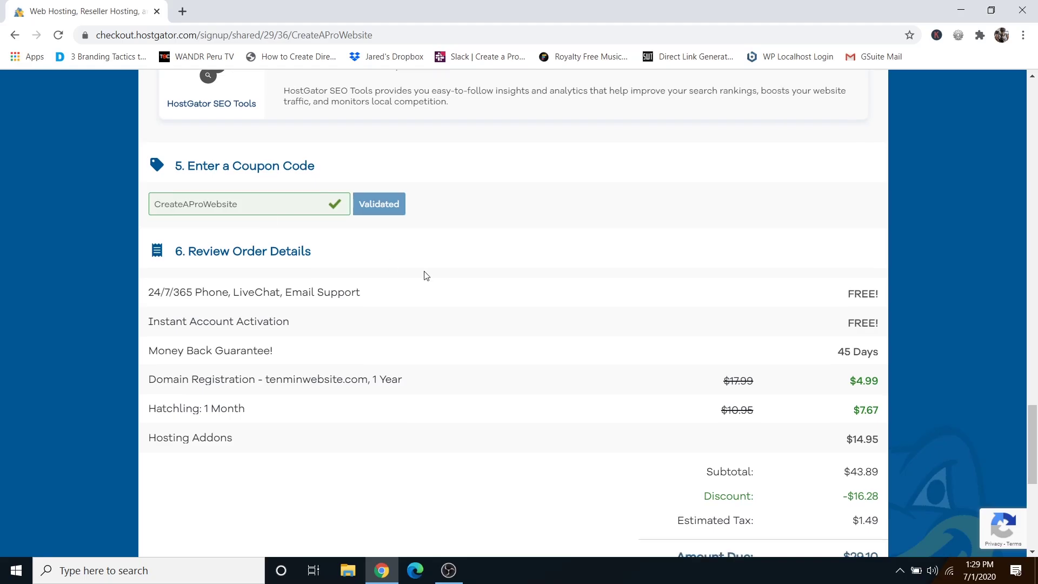
scroll(550, 275, "down", 2)
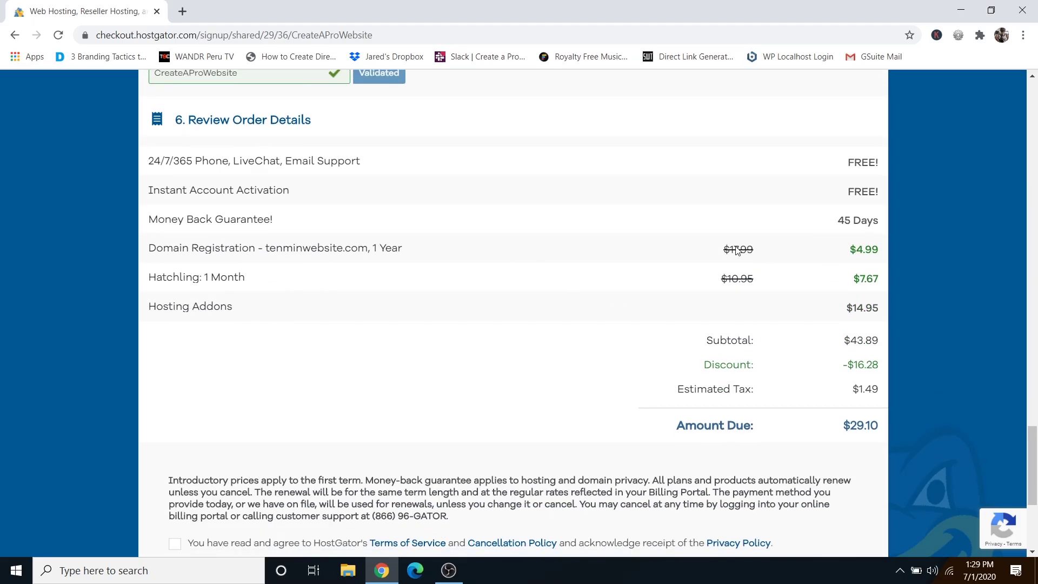
Agree to the Terms of Service and check out, paying $29.10.
scroll(463, 259, "down", 3)
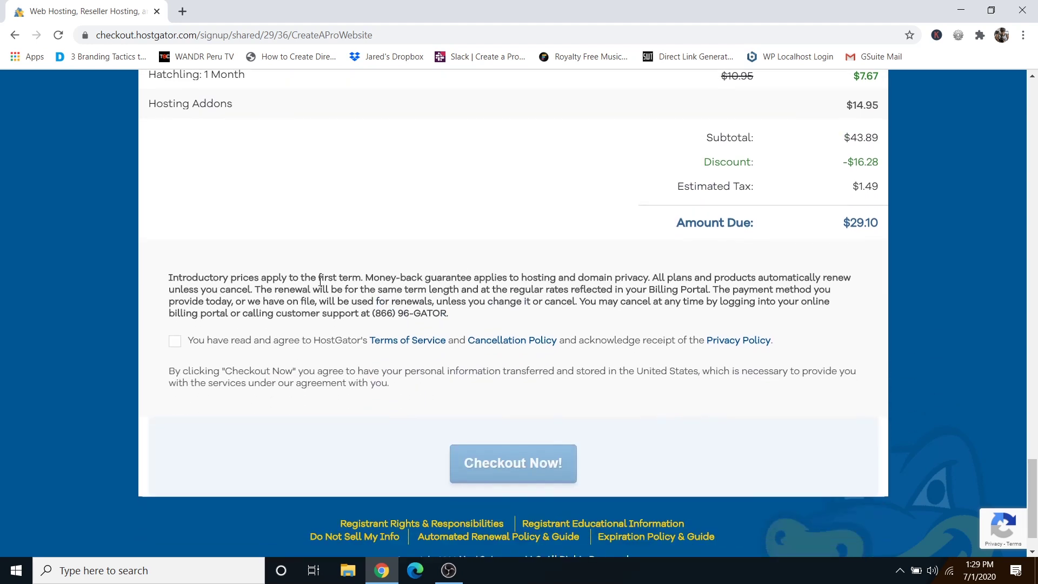
left_click(174, 343)
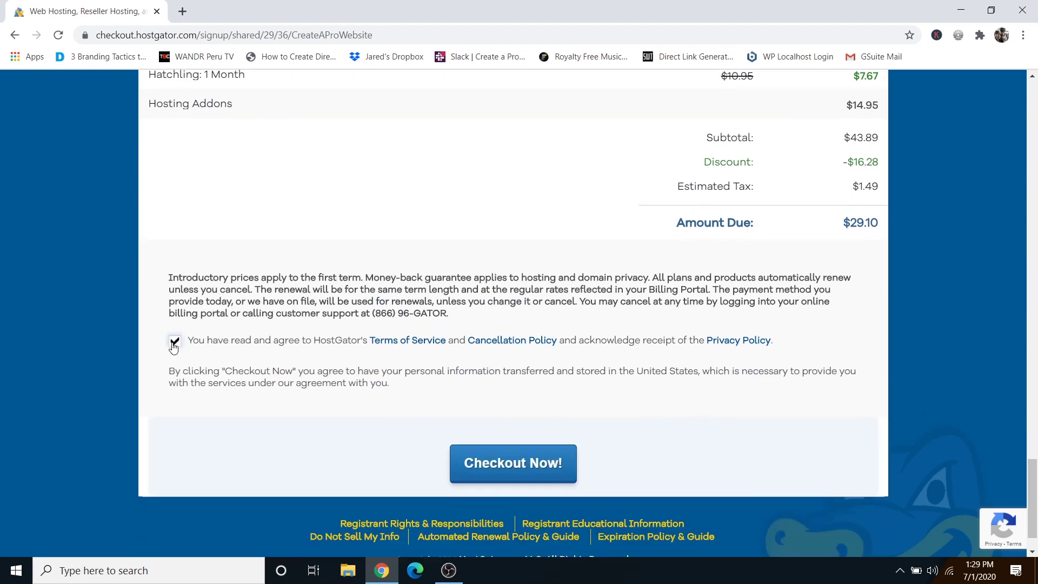
left_click(512, 472)
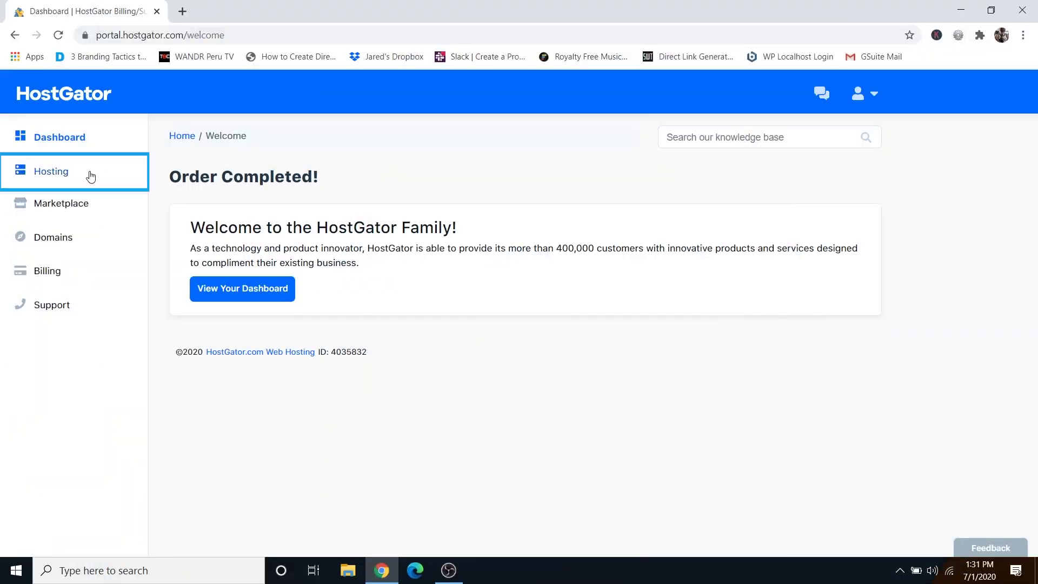
Launch cPanel for tenminwebsite.com from Hosting and start the WordPress Installer.
left_click(60, 177)
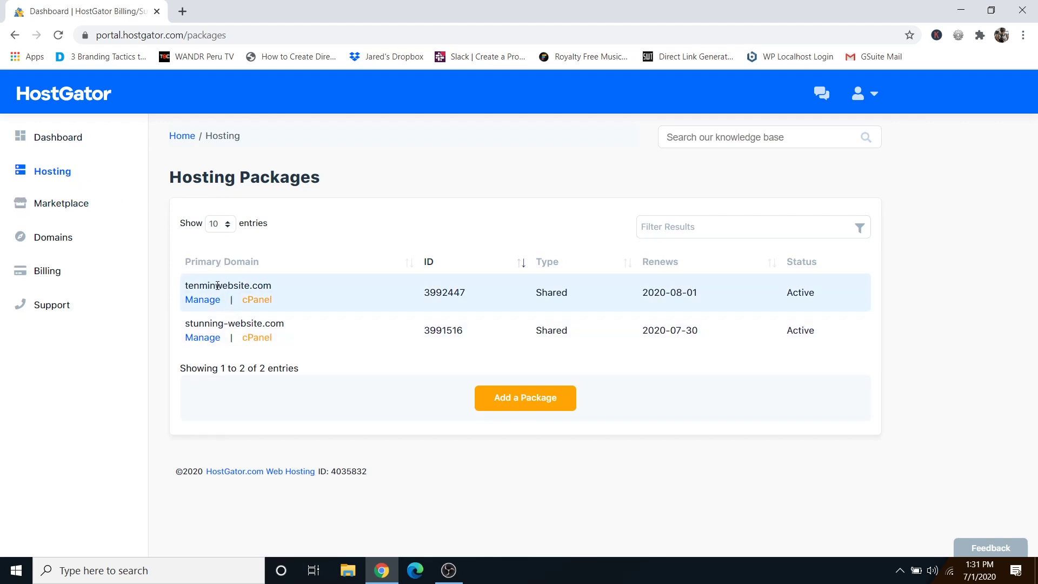
left_click(257, 300)
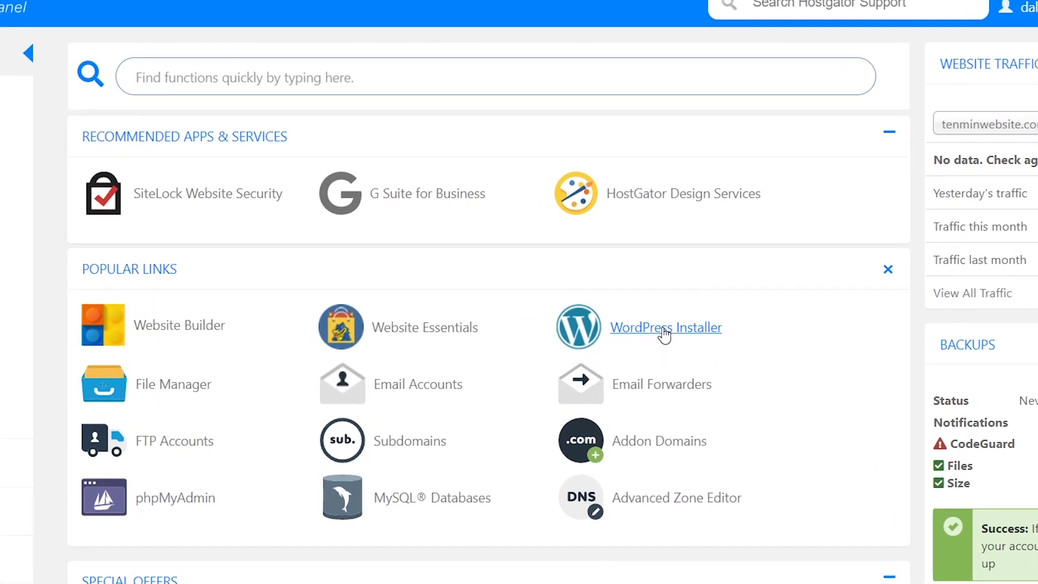
left_click(664, 335)
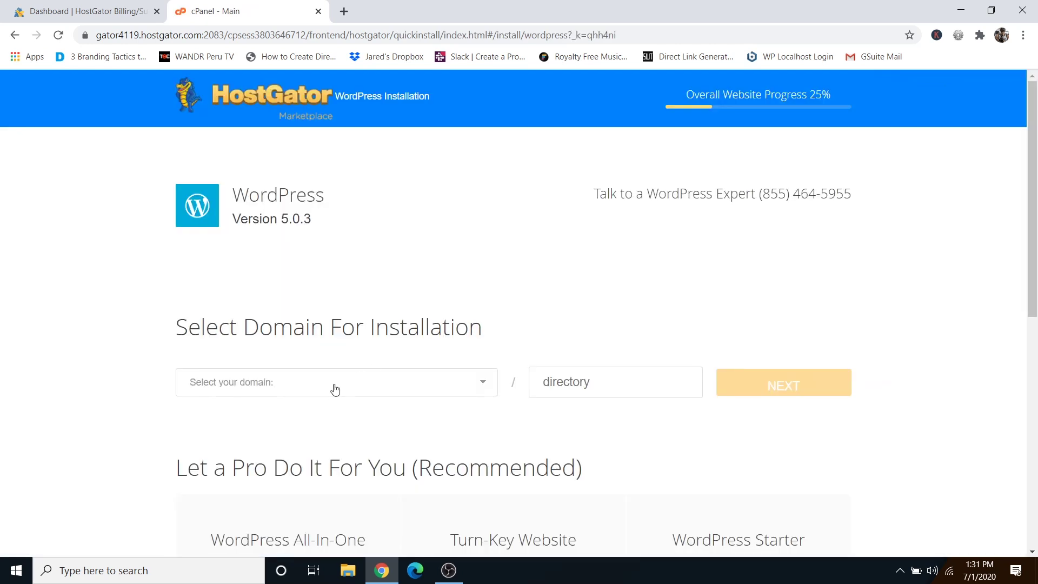
Choose tenminwebsite.com as the install domain and title the blog 'Ten Minute Website'.
left_click(334, 389)
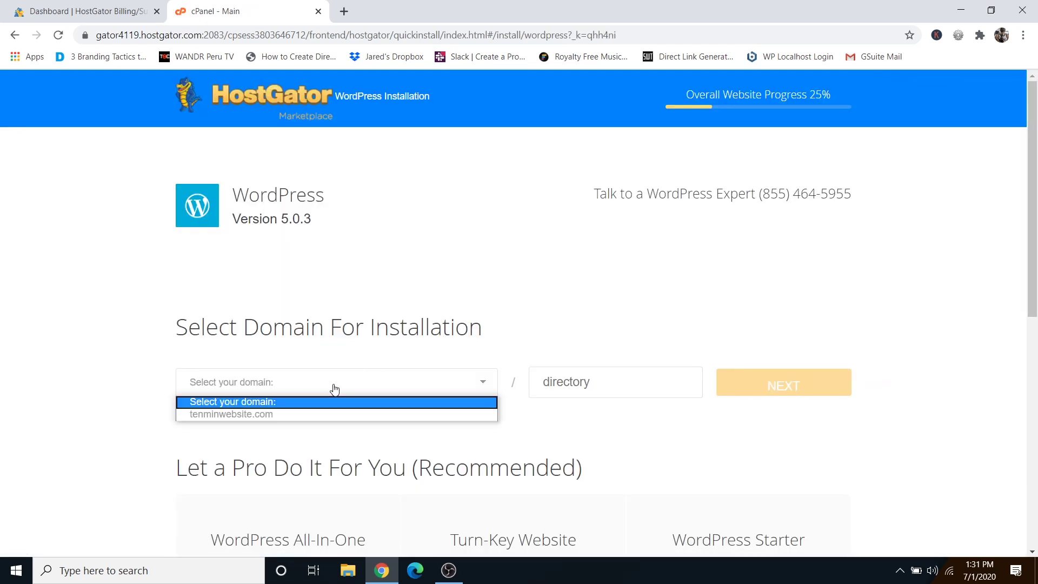
left_click(260, 415)
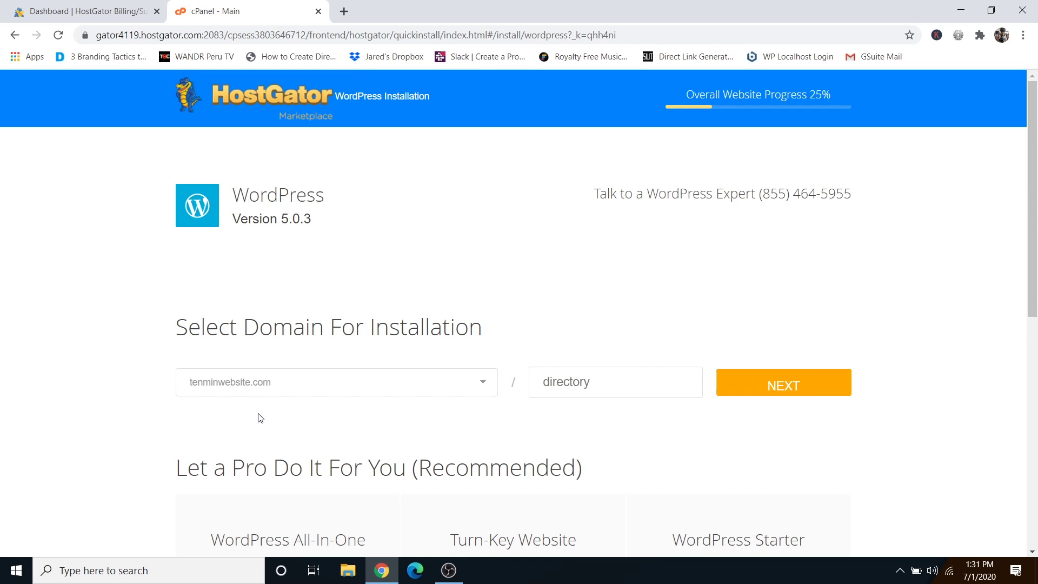
left_click(779, 397)
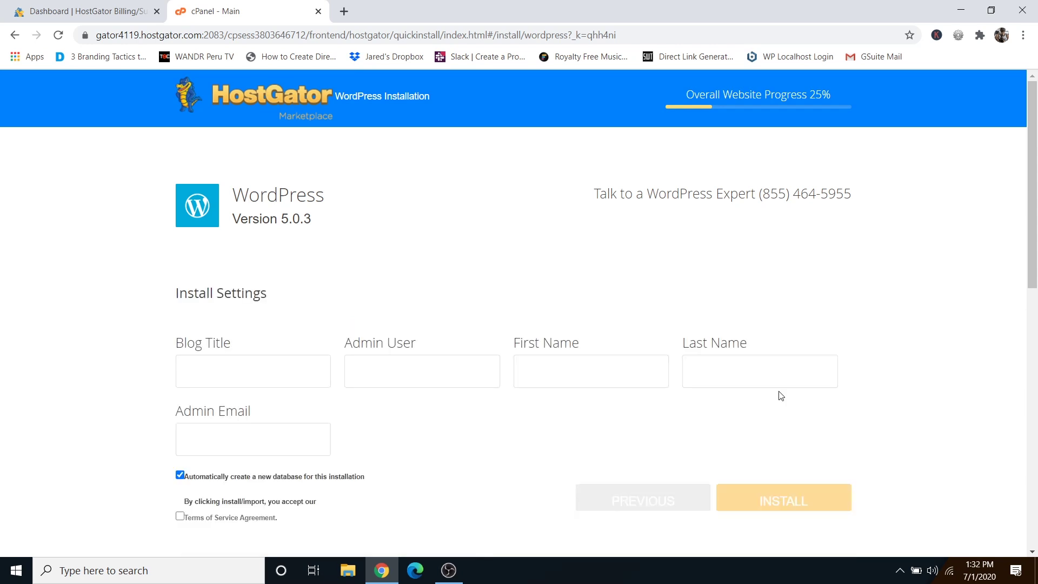
left_click(238, 367)
type("Ten Minute Website")
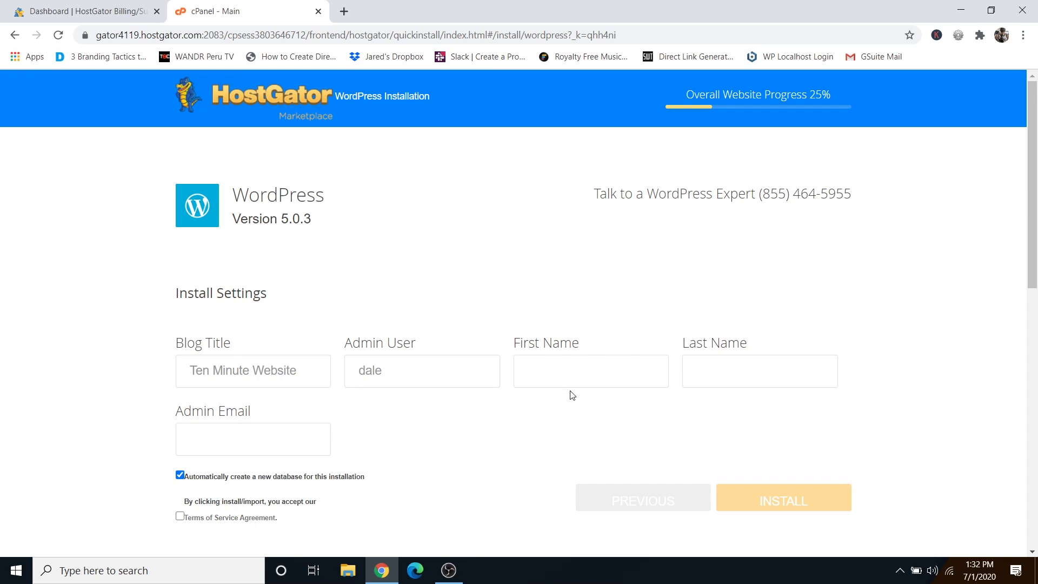
Fill in the admin's first name, last name and e-mail, accept the terms, and install.
left_click(569, 374)
type("Dale")
left_click(714, 375)
type("McManus")
left_click(217, 441)
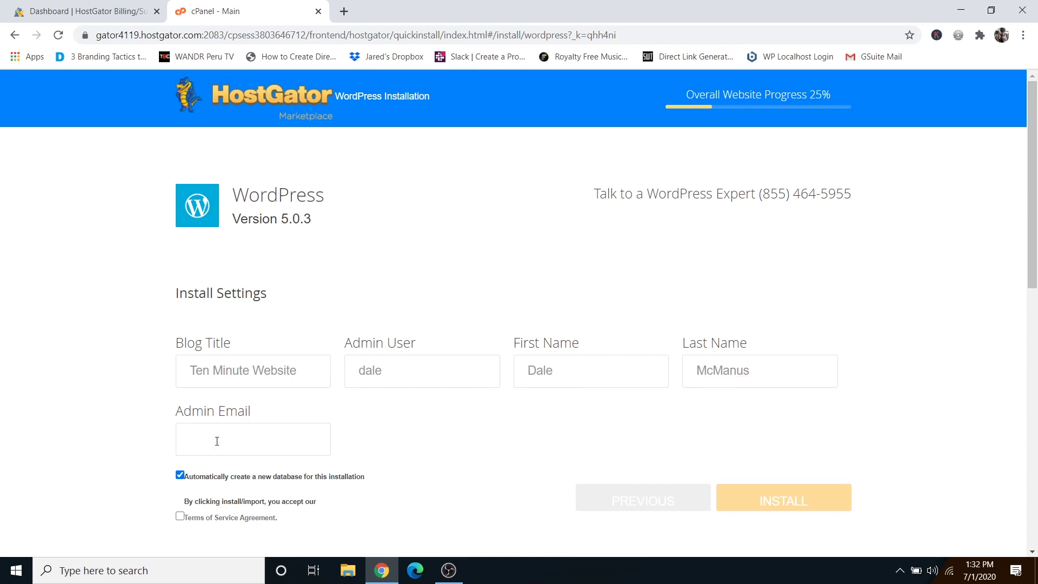
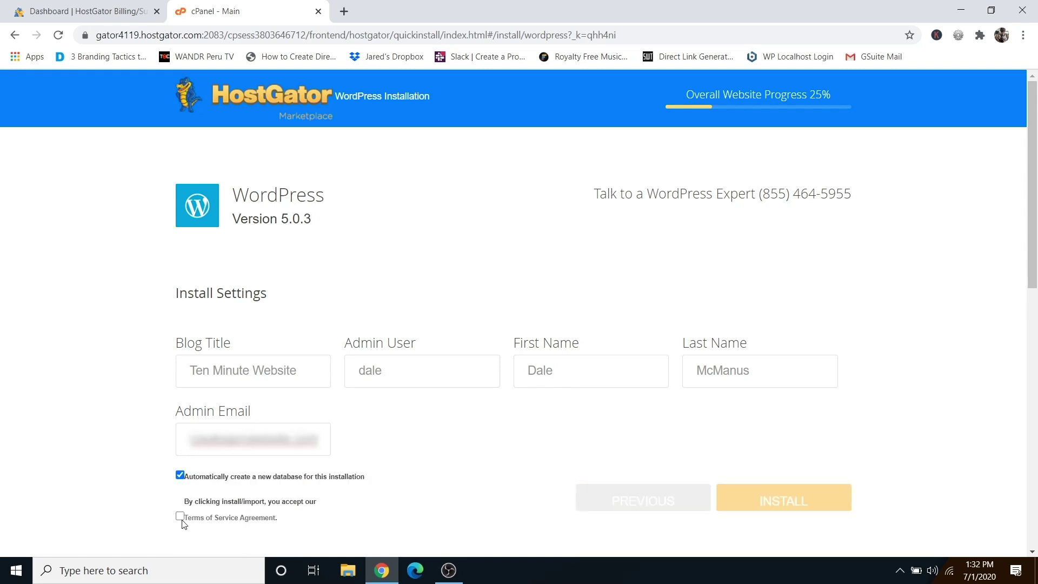
left_click(180, 517)
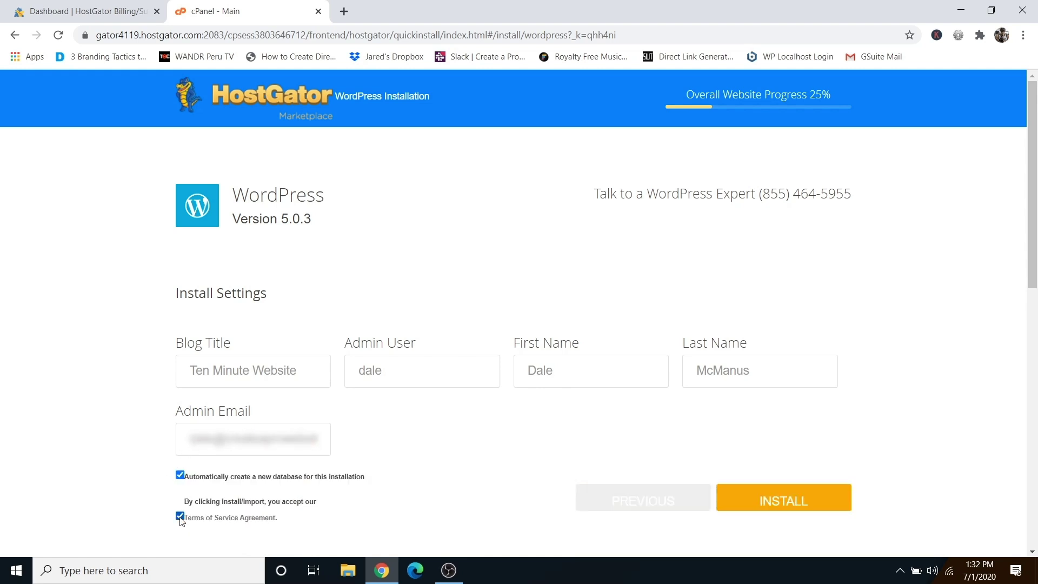
left_click(764, 503)
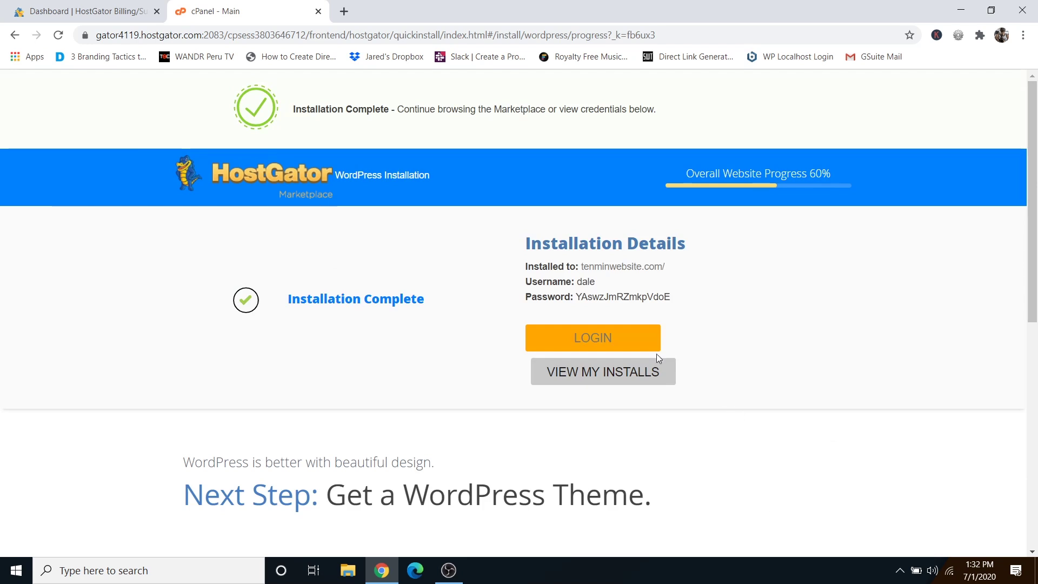
Copy the generated WordPress admin password from Installation Details.
left_click_drag(575, 296, 675, 304)
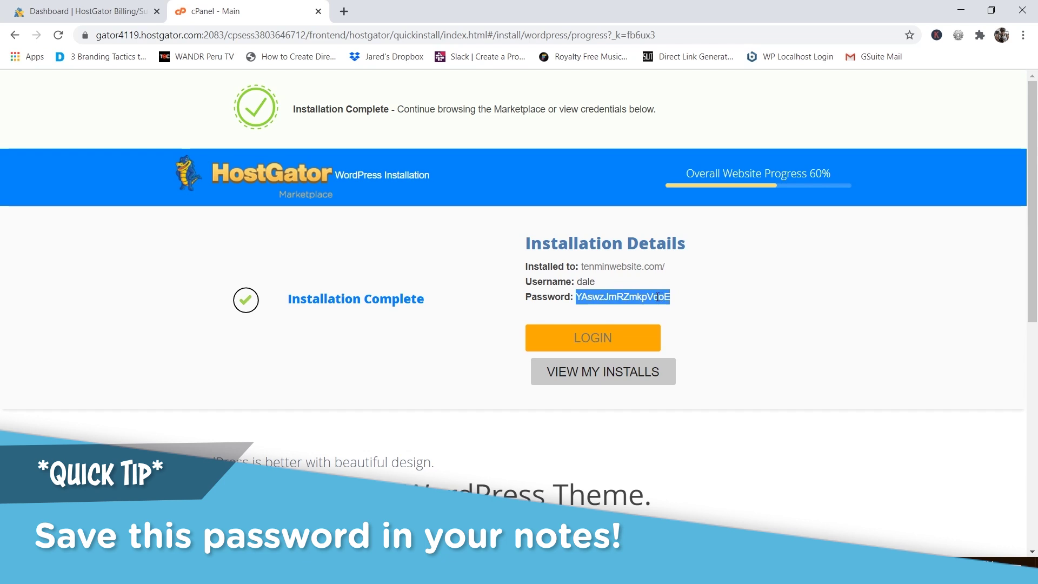
right_click(660, 298)
left_click(689, 307)
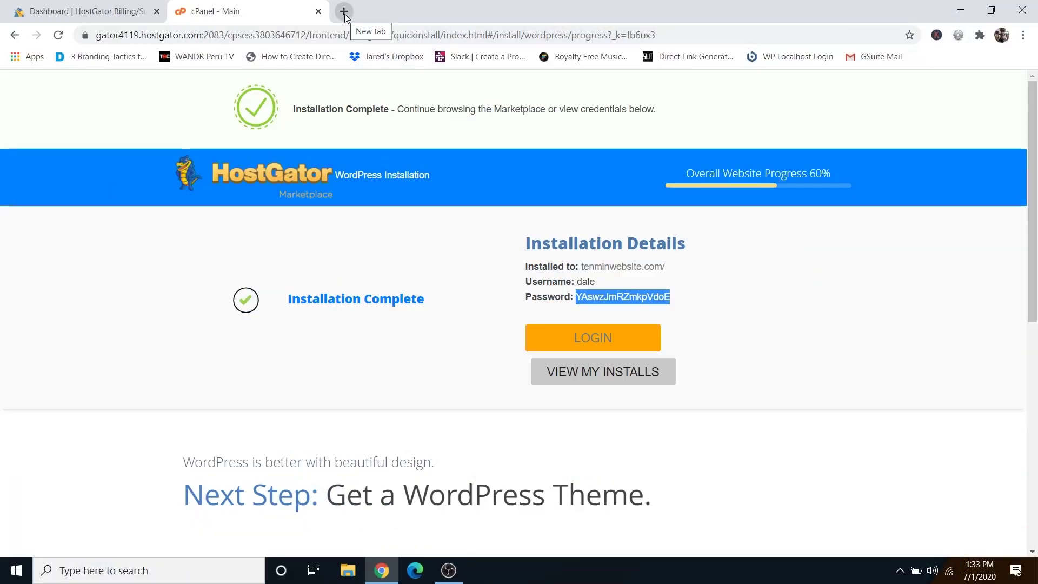
Go to tenminwebsite.com/wp-admin in a new tab and reload past the placeholder page.
left_click(344, 11)
type("t")
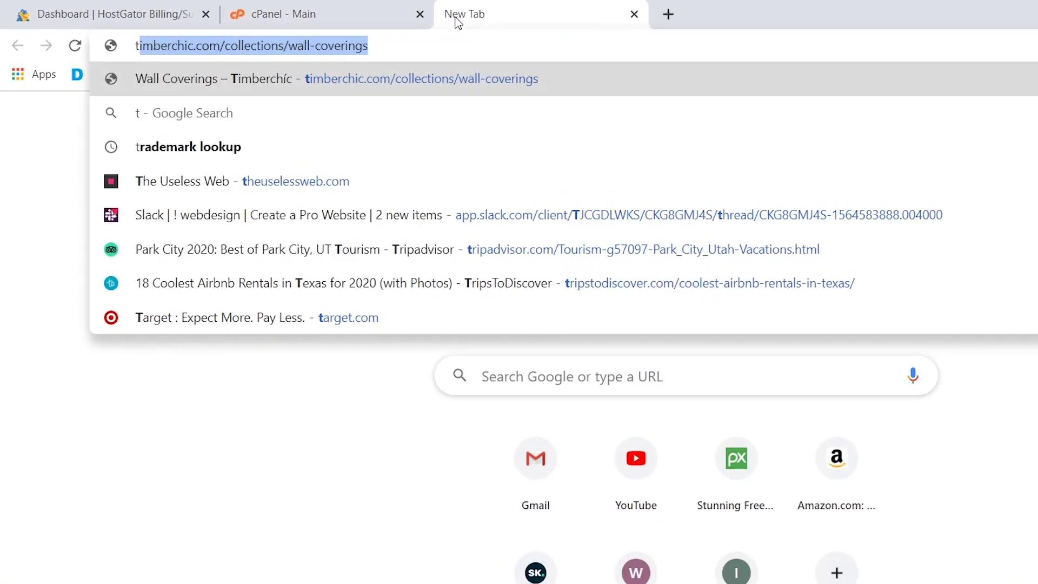
type("enminu")
key("BackSpace")
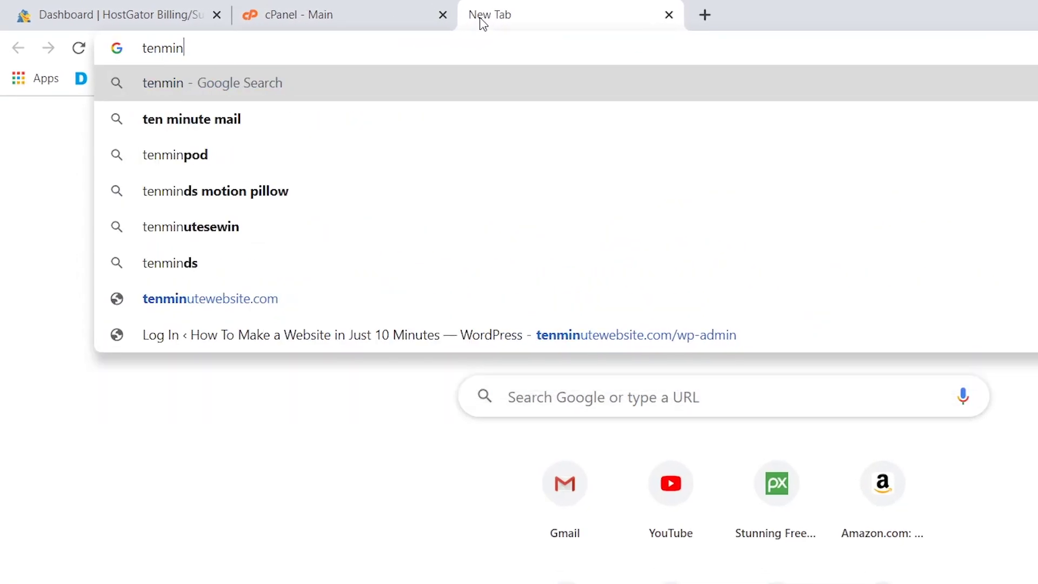
type("website.com/")
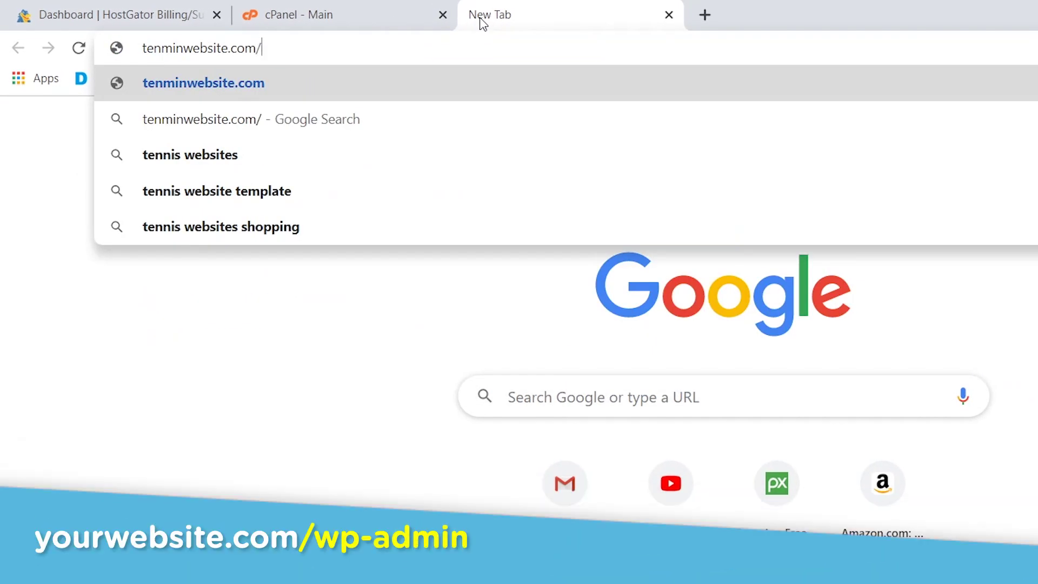
type("wp-")
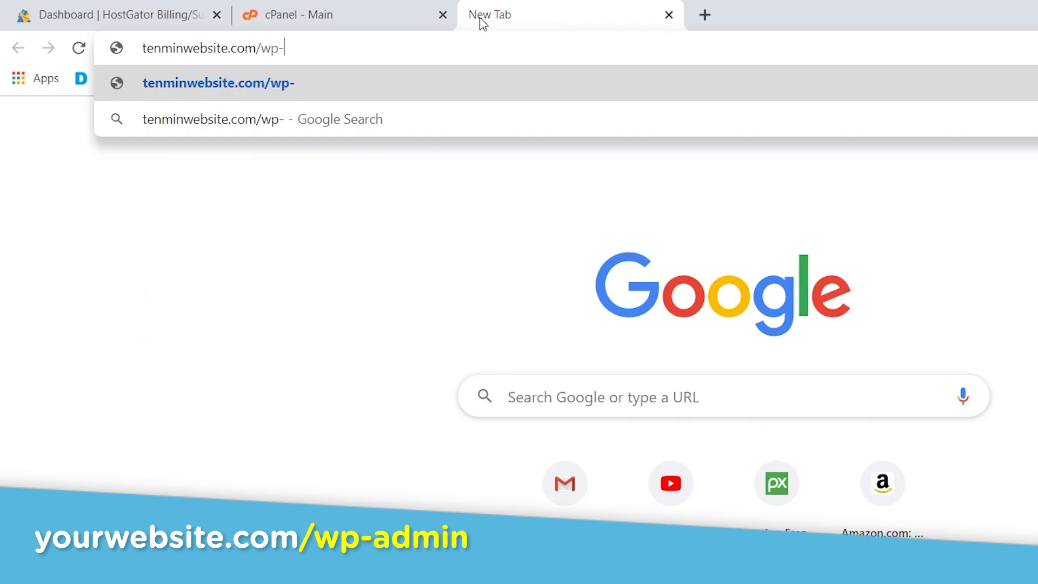
type("admin")
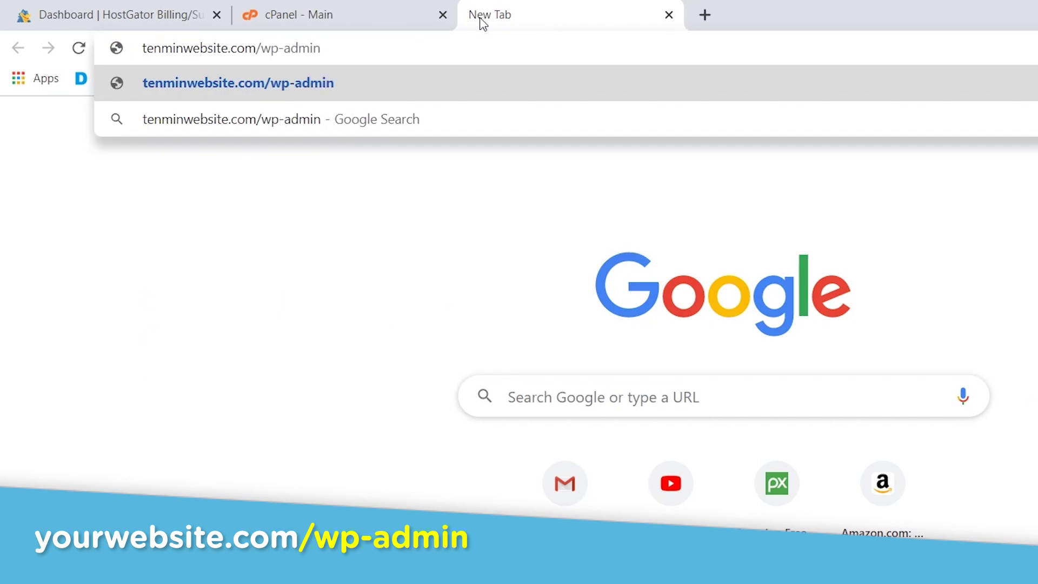
key("Return")
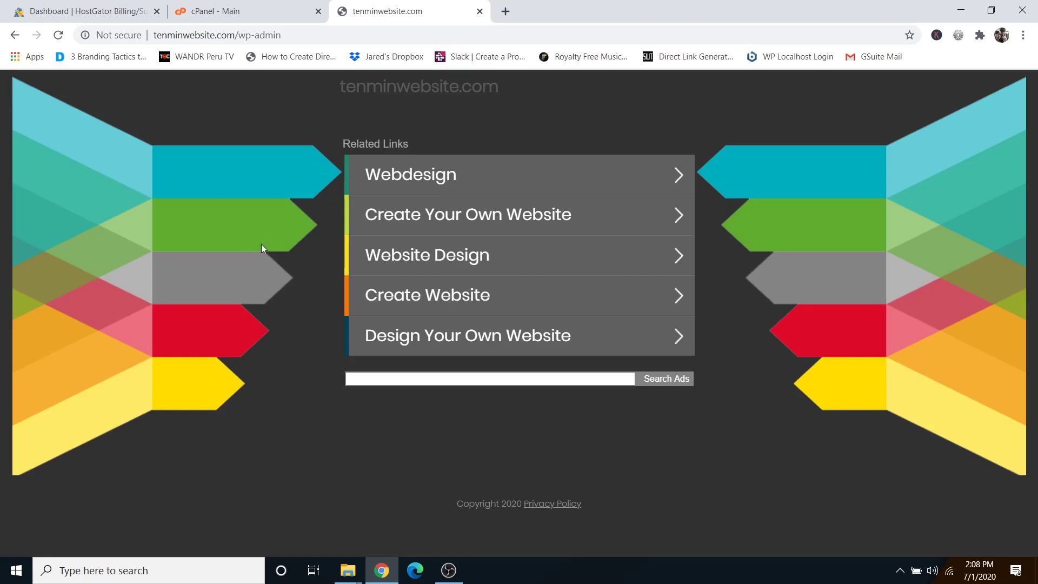
left_click(59, 36)
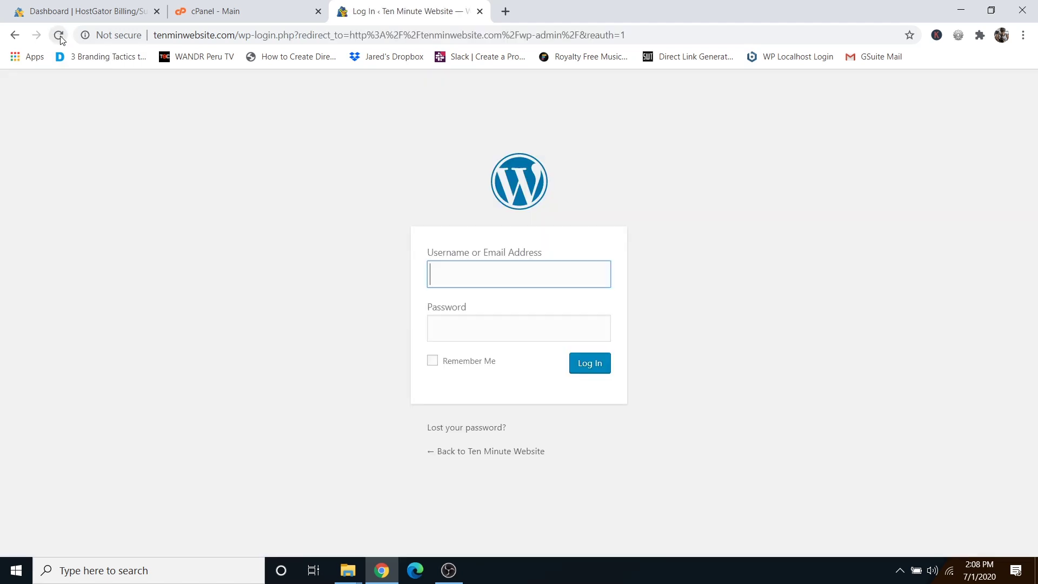
Log in with the username and pasted password, declining Chrome's save-password offer.
type("dale")
left_click(469, 327)
right_click(469, 328)
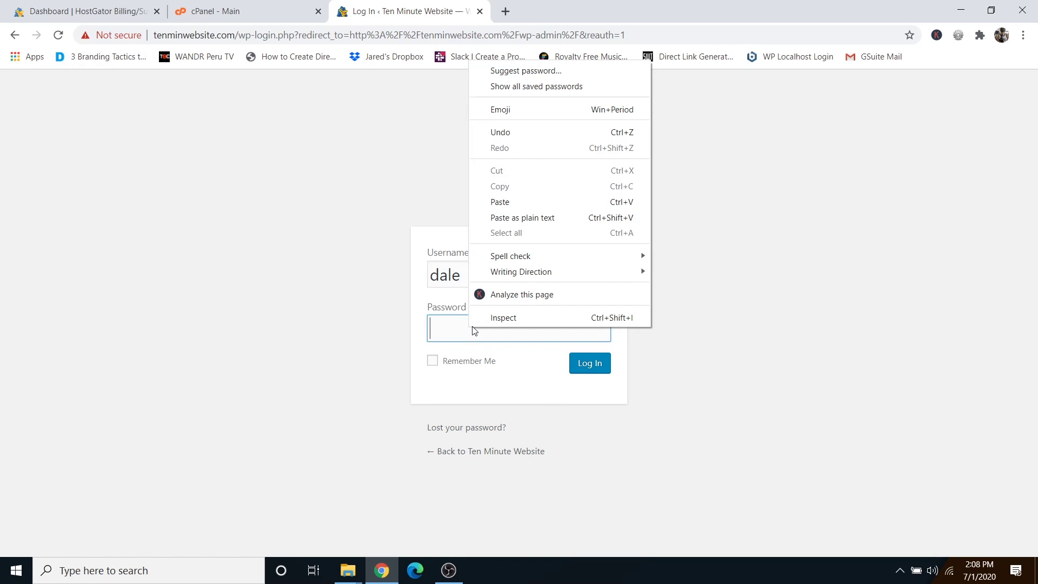
left_click(503, 202)
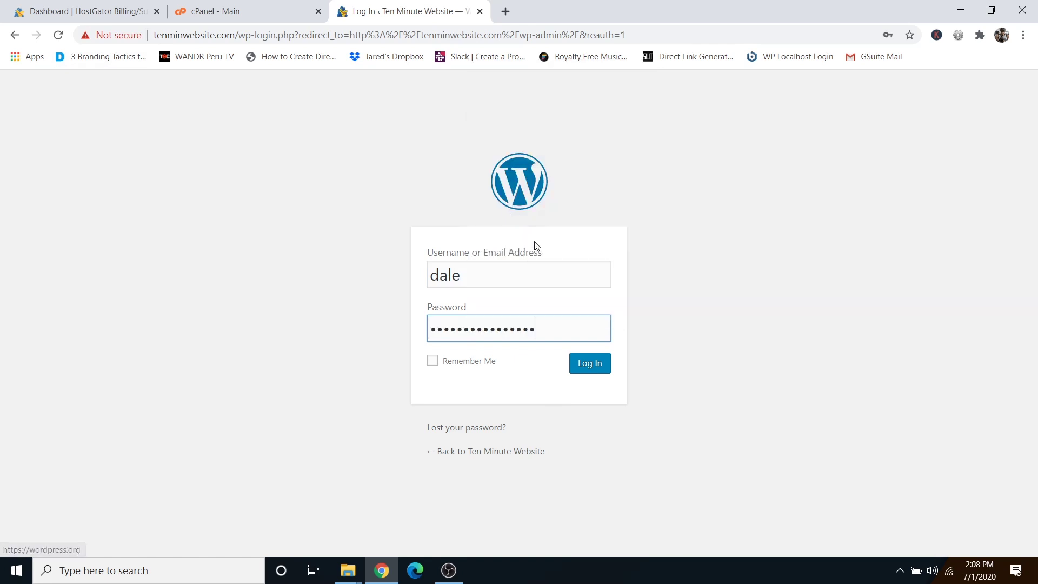
left_click(589, 372)
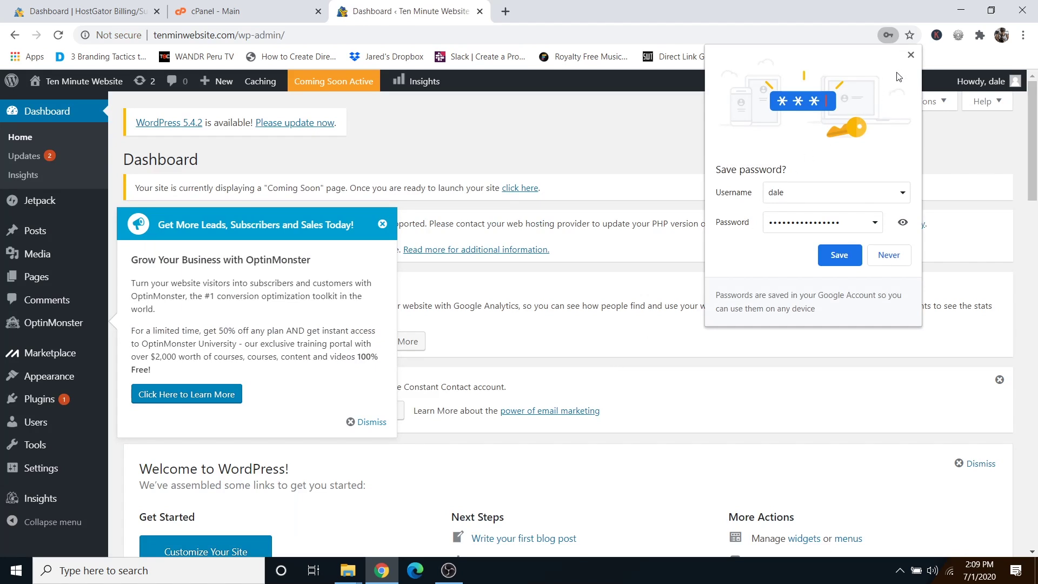
left_click(910, 55)
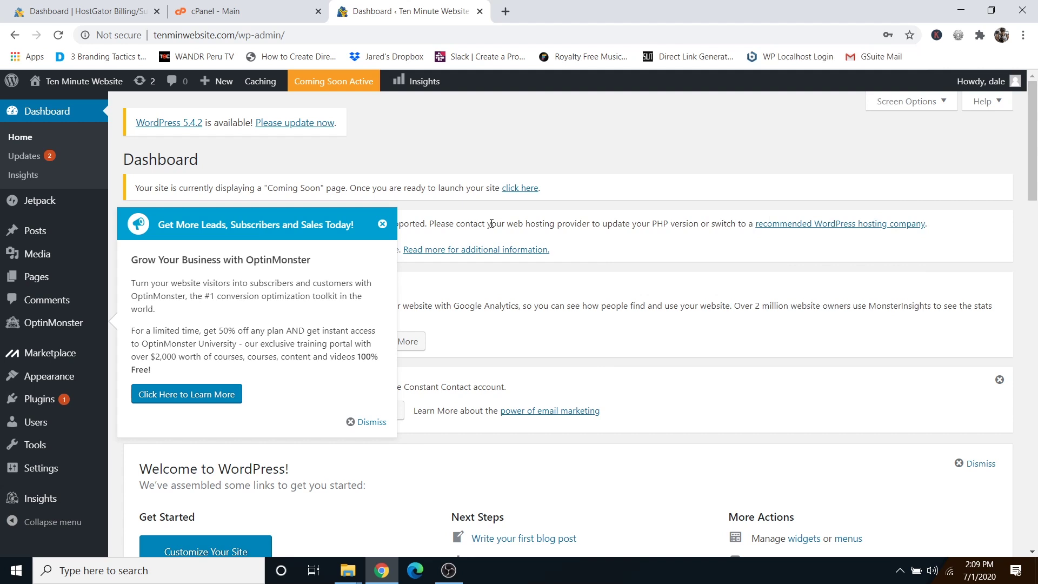
Dismiss the OptinMonster popup, Constant Contact notice, Welcome panel and Jetpack banner.
left_click(381, 225)
left_click(999, 380)
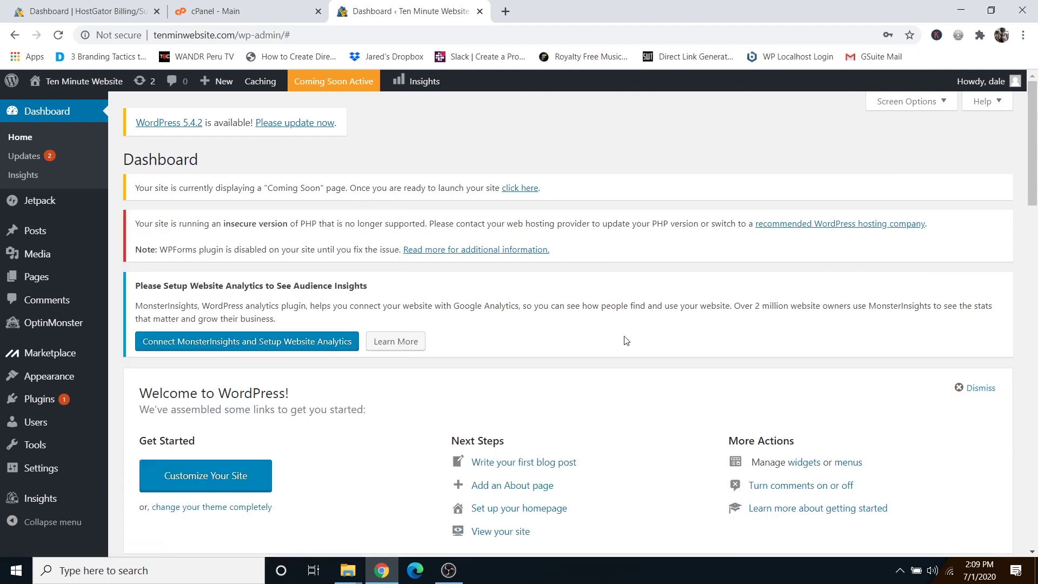
left_click(977, 388)
left_click(999, 381)
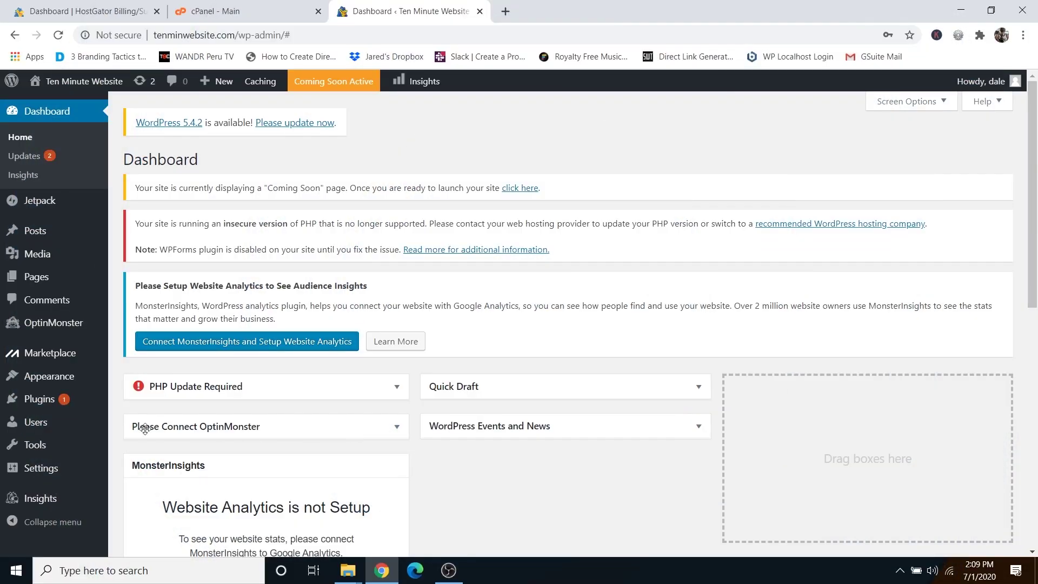
Open the admin user's profile from Users > All Users.
mouse_move(52, 429)
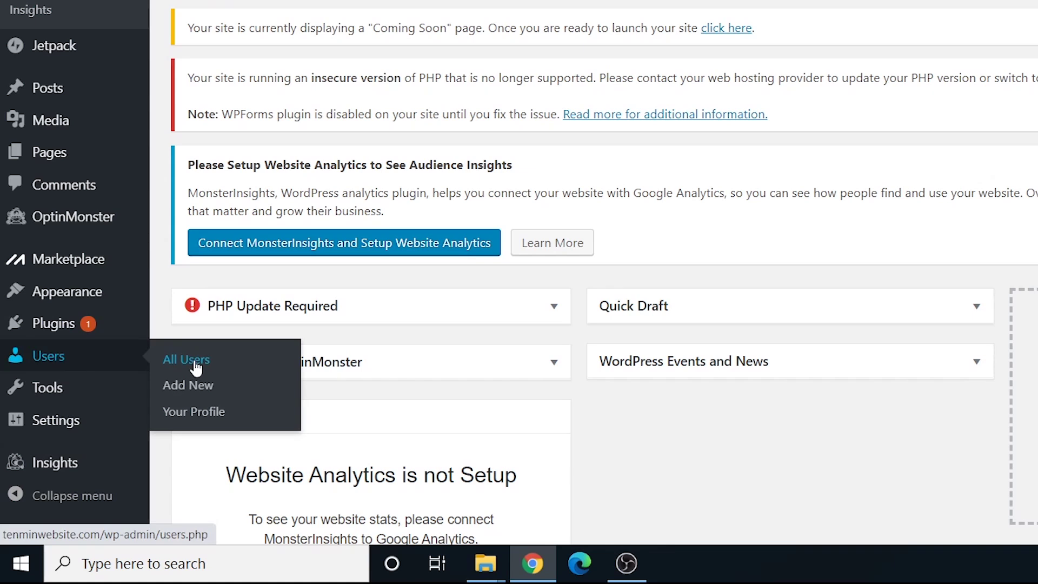
left_click(196, 368)
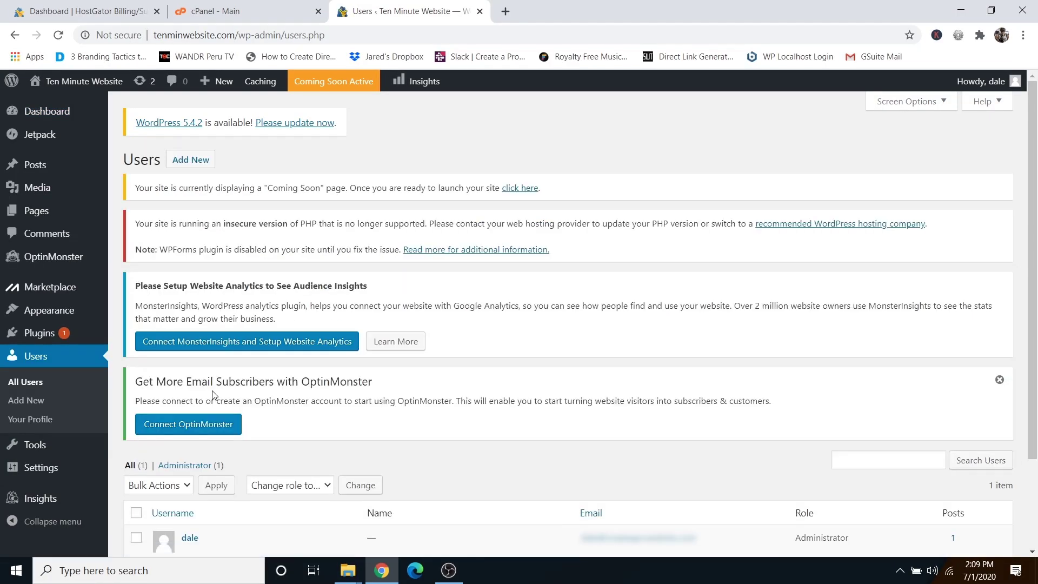
scroll(212, 395, "down", 2)
mouse_move(188, 429)
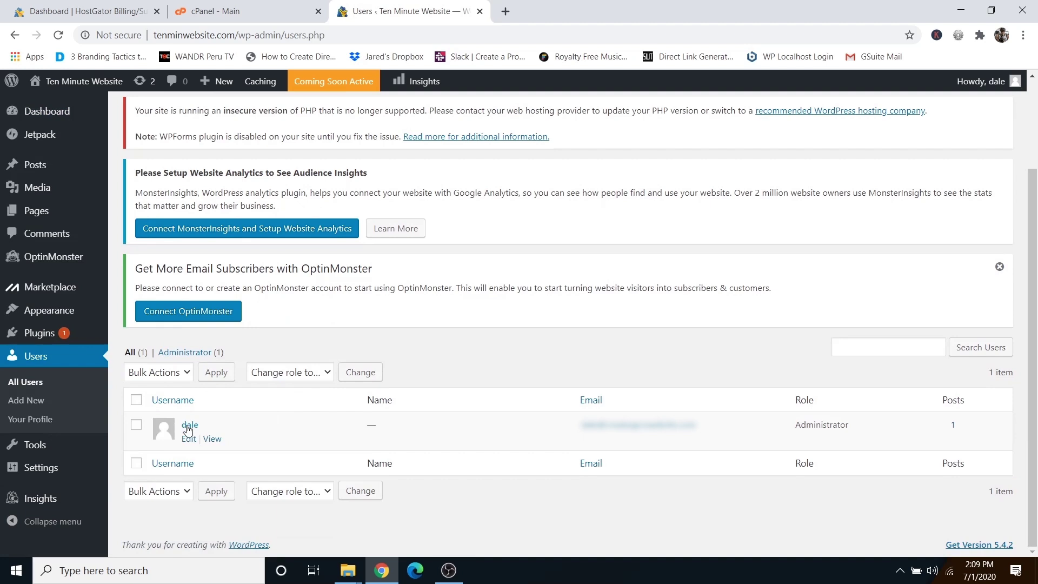
left_click(189, 425)
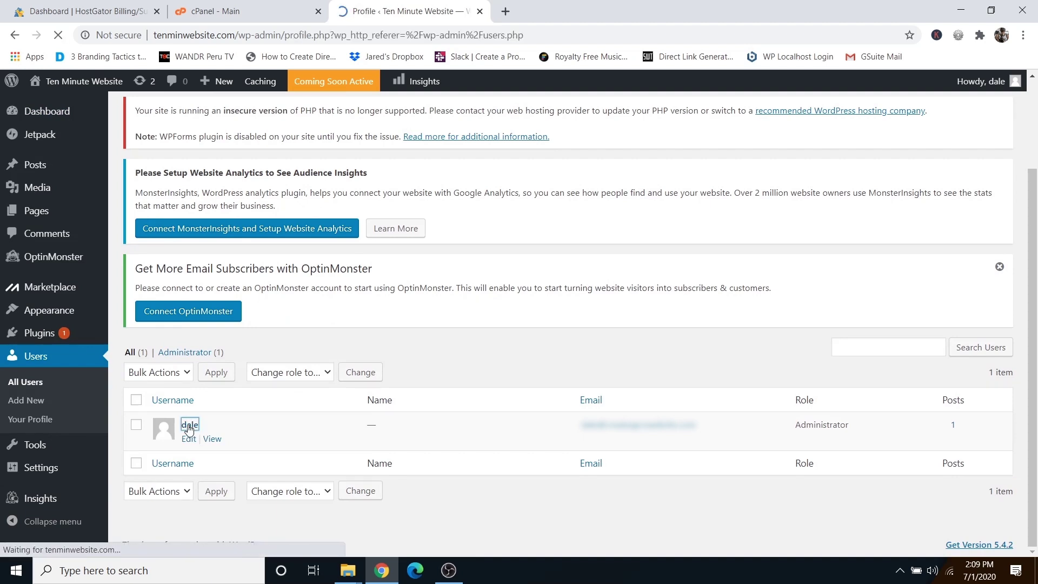
Replace the generated password with a custom strong one and update the profile.
scroll(292, 380, "down", 15)
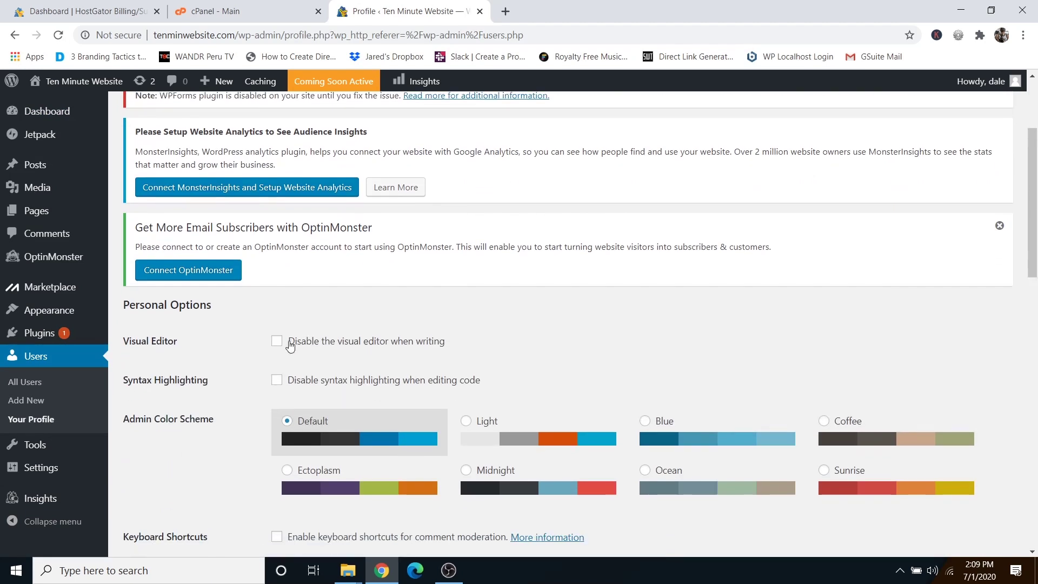
scroll(275, 384, "down", 3)
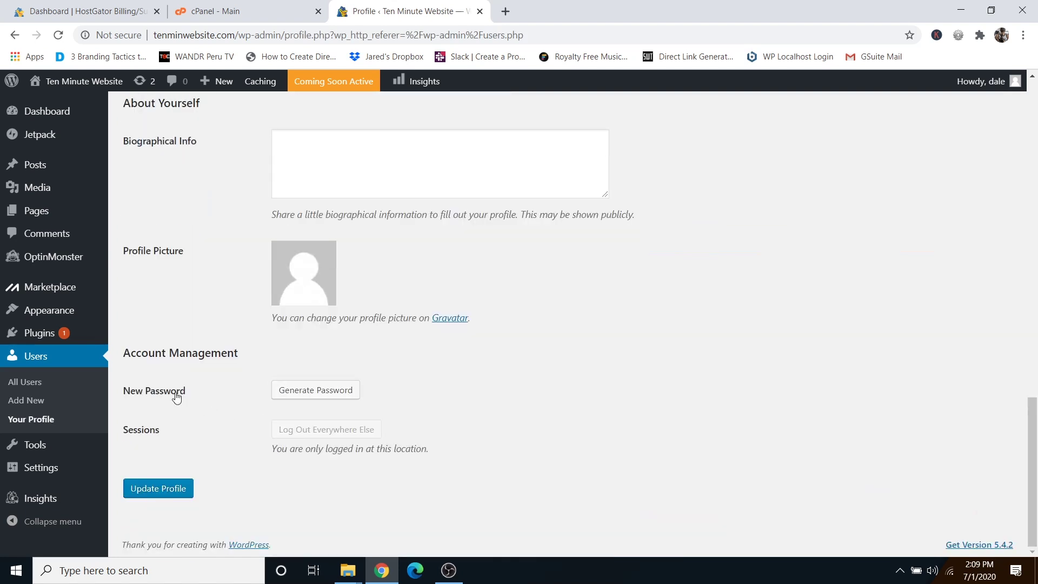
left_click(305, 390)
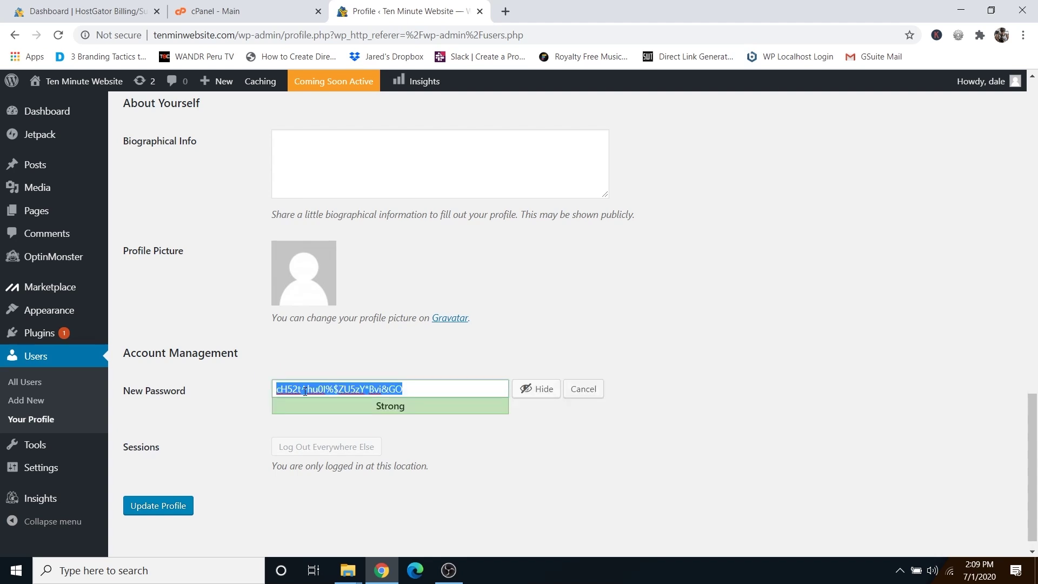
key("BackSpace")
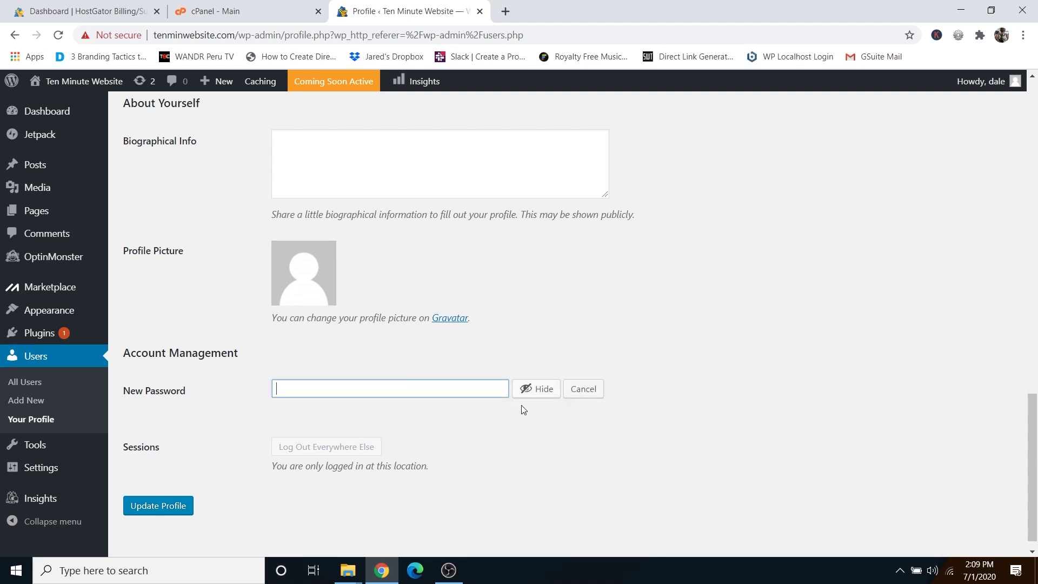
left_click(523, 397)
type("•••••••••••••")
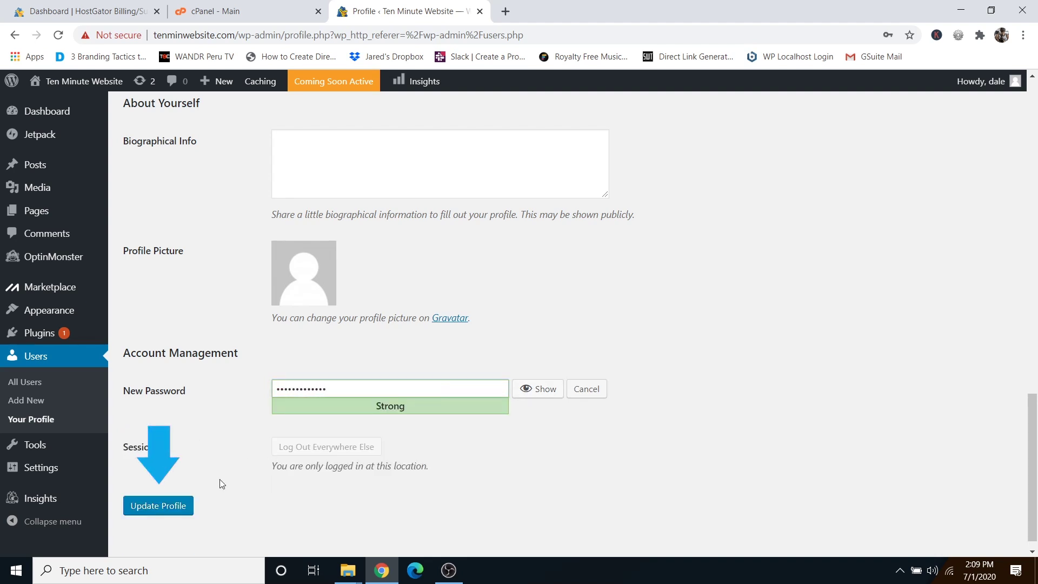
left_click(158, 507)
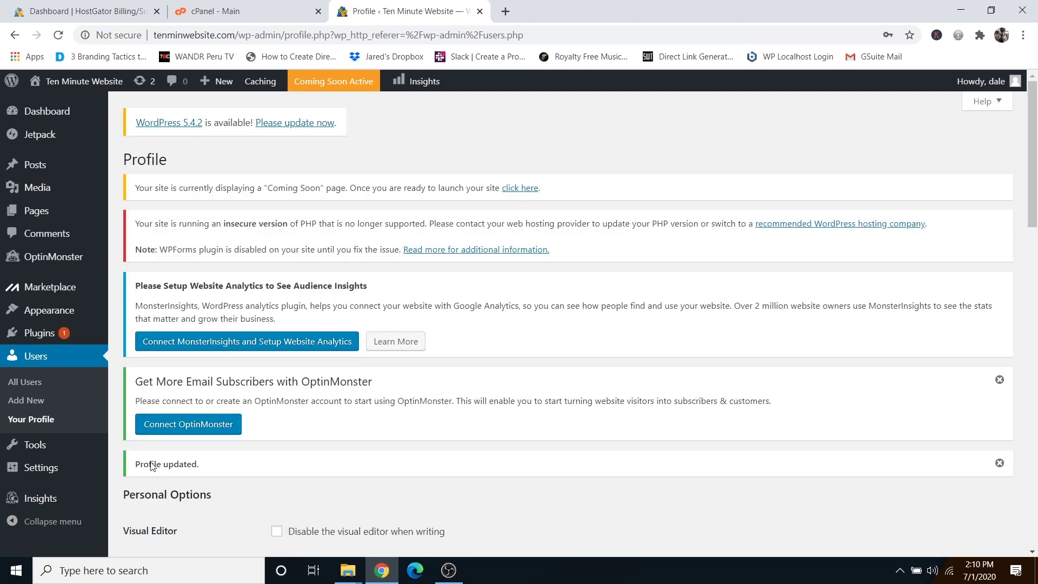
mouse_move(78, 83)
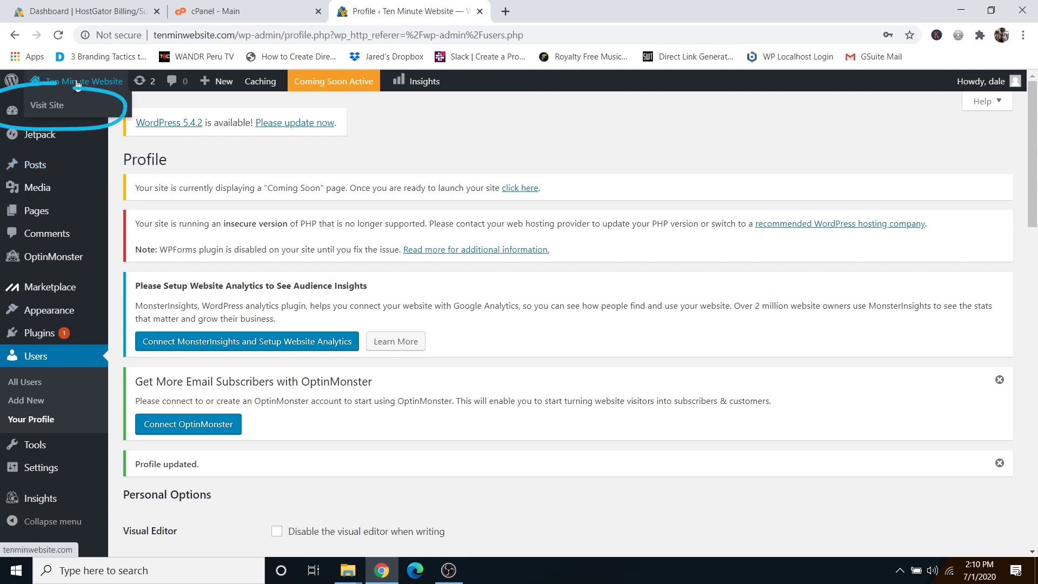
Open the live site in a new tab, scroll through it, then close it to return to the Profile page.
right_click(53, 110)
left_click(93, 117)
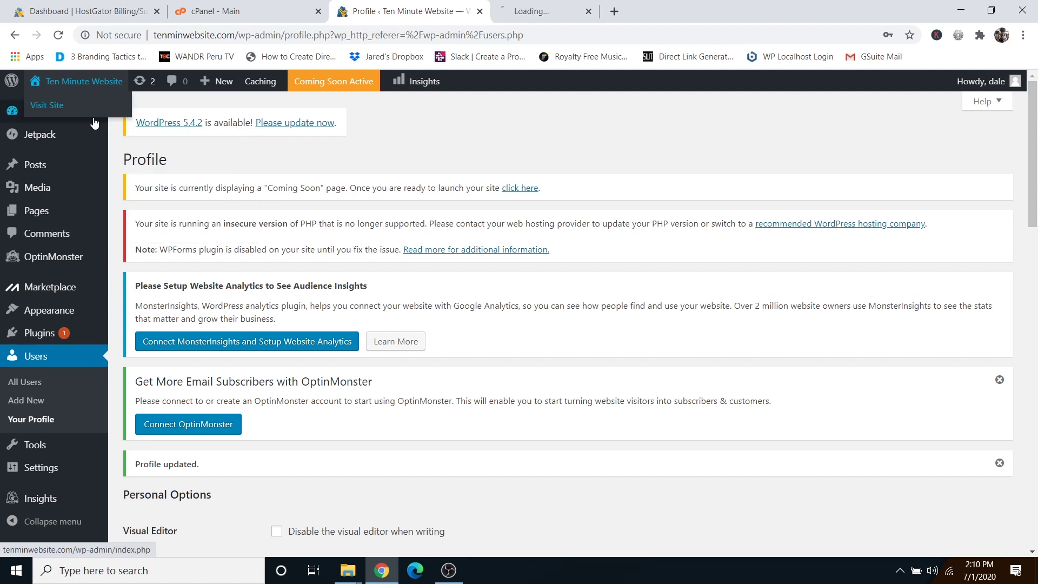
left_click(524, 18)
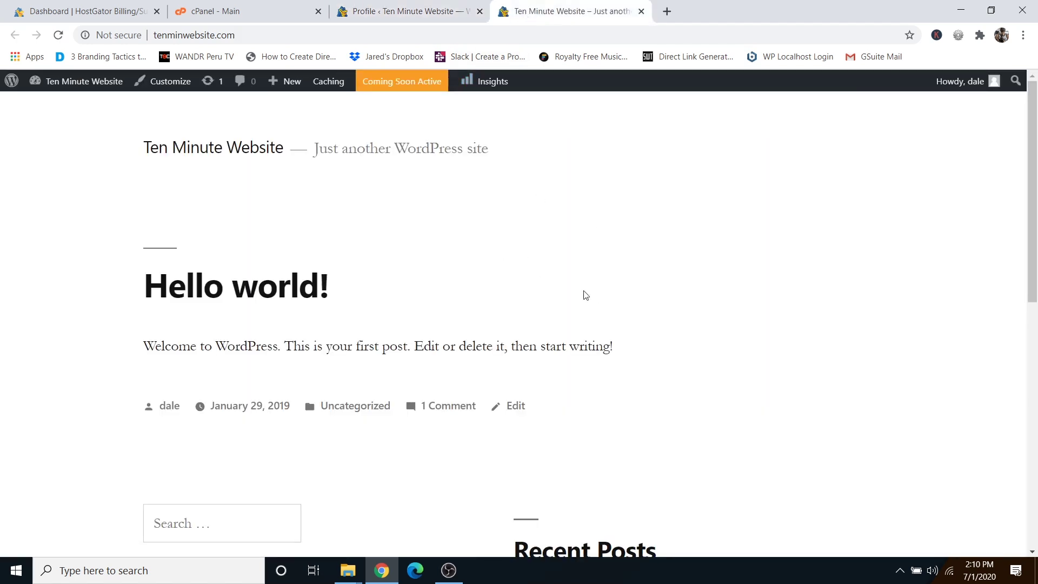
scroll(593, 244, "down", 7)
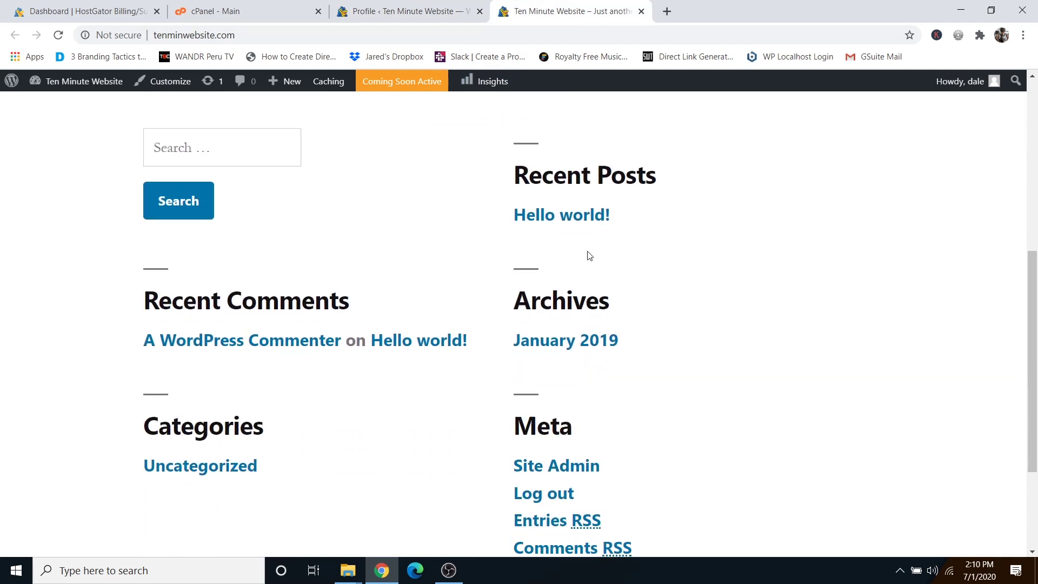
scroll(589, 256, "up", 3)
scroll(589, 255, "up", 4)
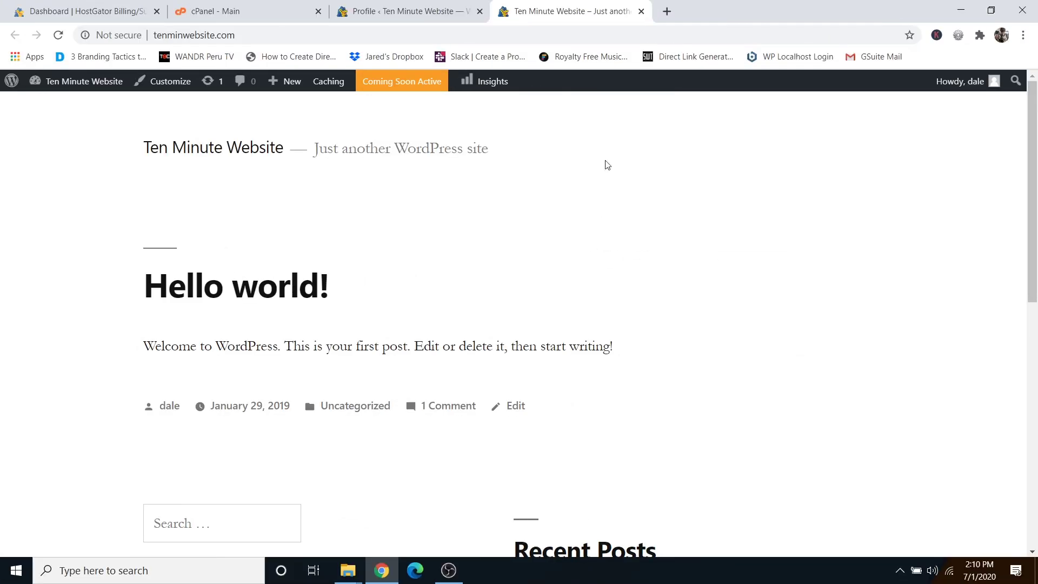
left_click(641, 11)
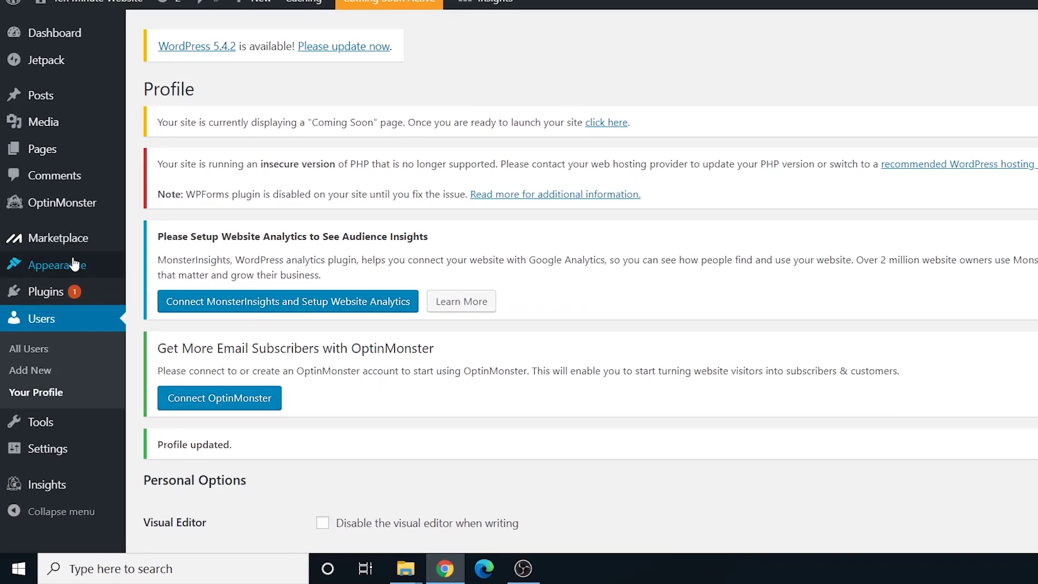
Go to Appearance > Themes and start adding a new theme.
mouse_move(75, 264)
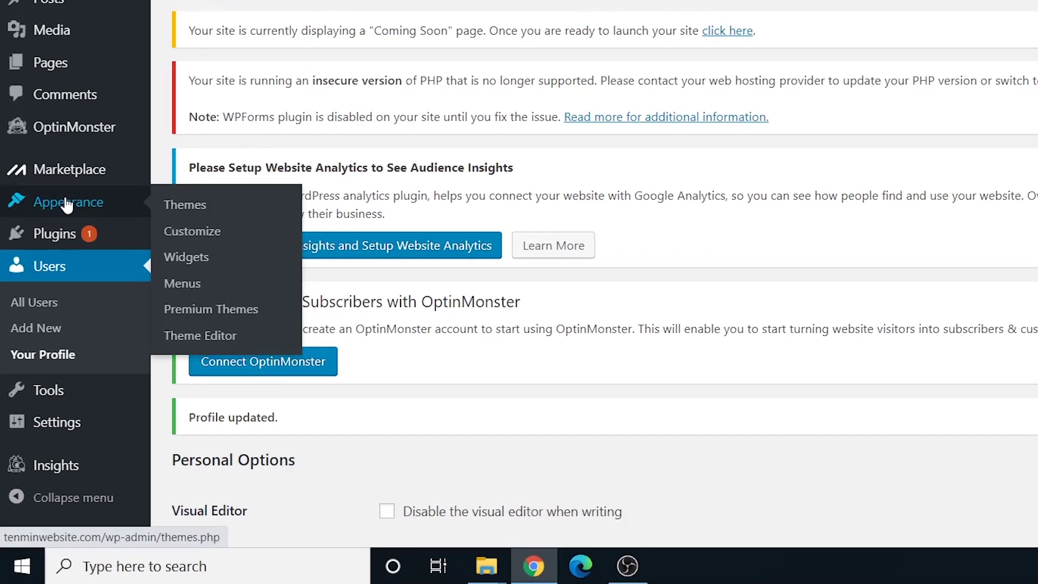
left_click(193, 211)
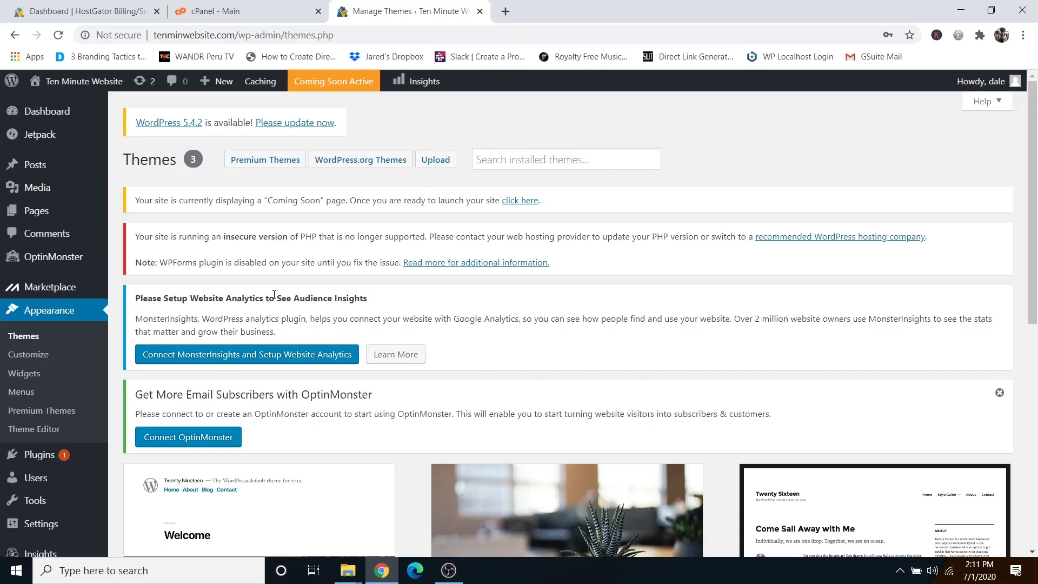
scroll(274, 294, "down", 7)
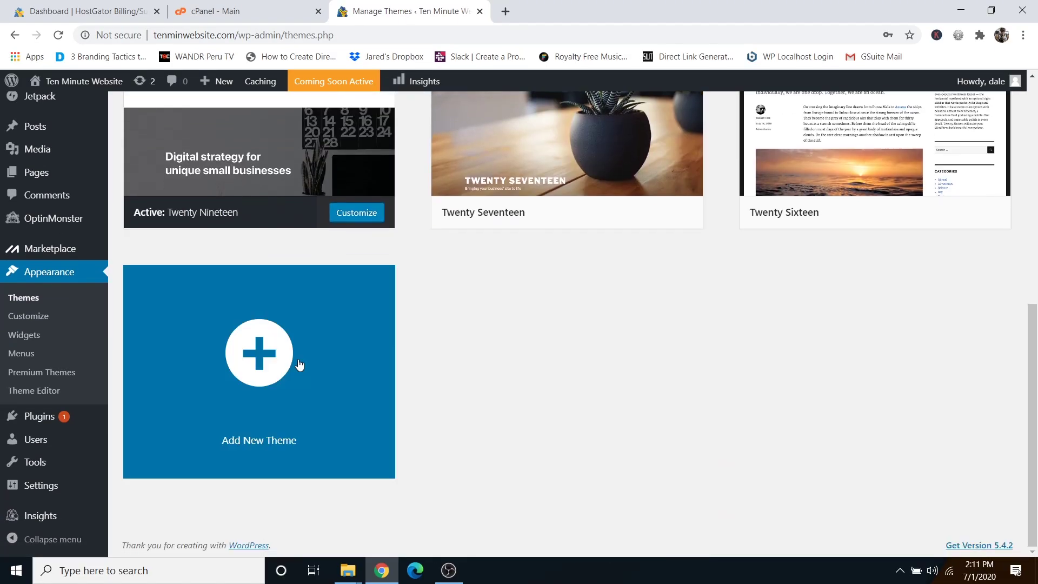
left_click(256, 360)
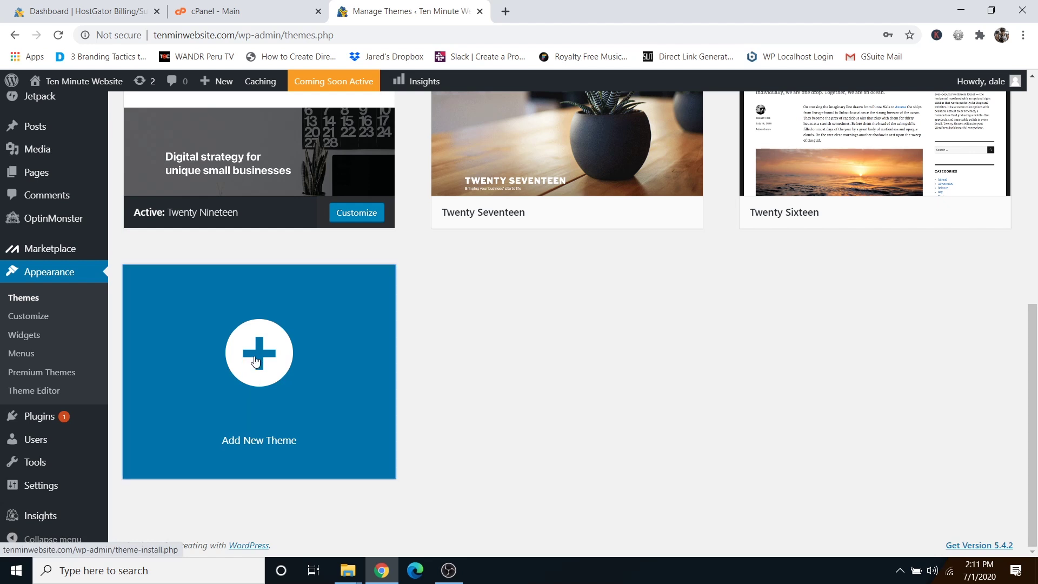
Search the theme directory for 'astra', then install and activate the Astra theme.
scroll(621, 352, "down", 5)
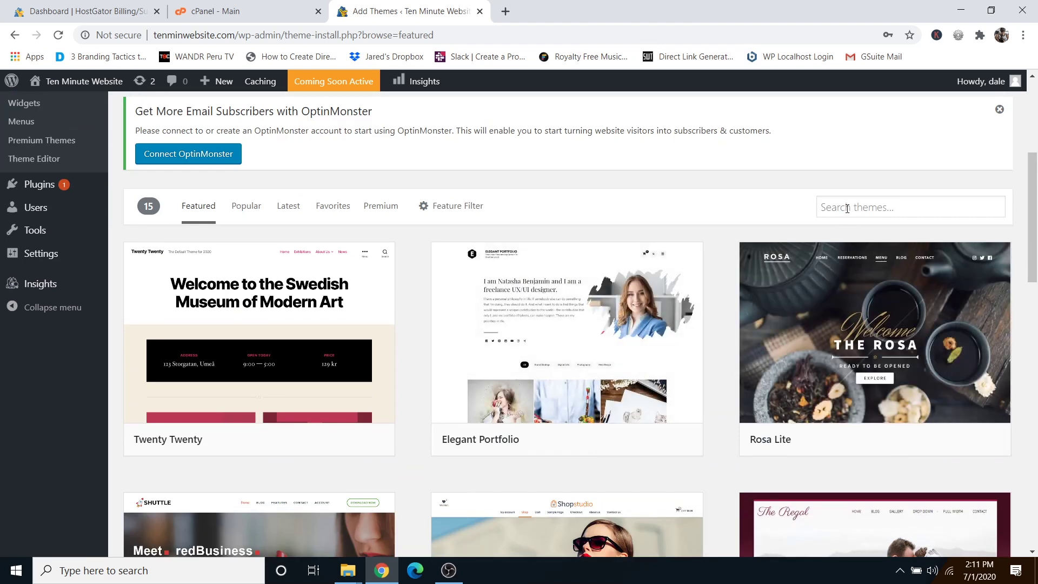
left_click(847, 206)
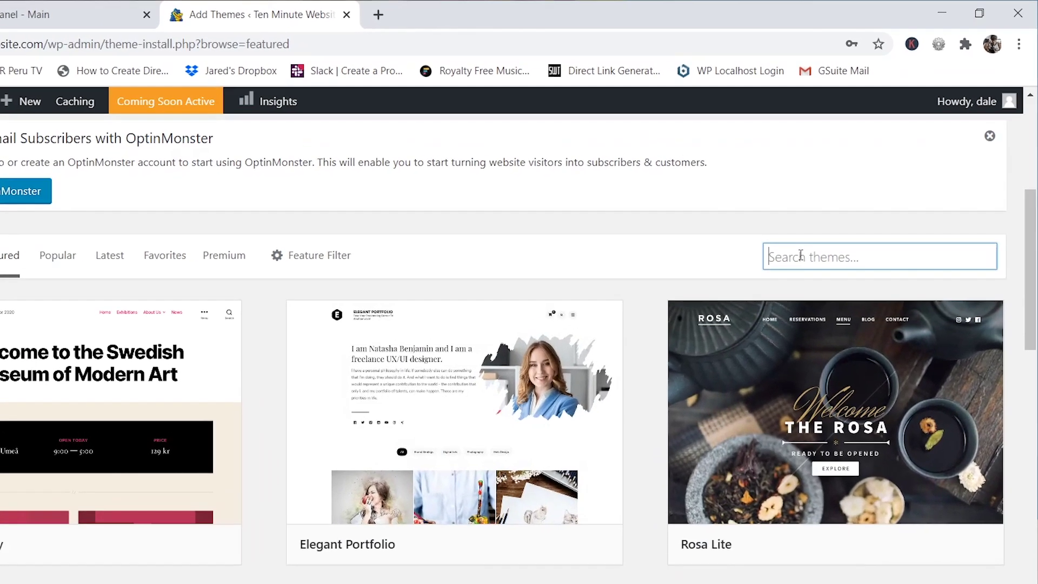
type("astra")
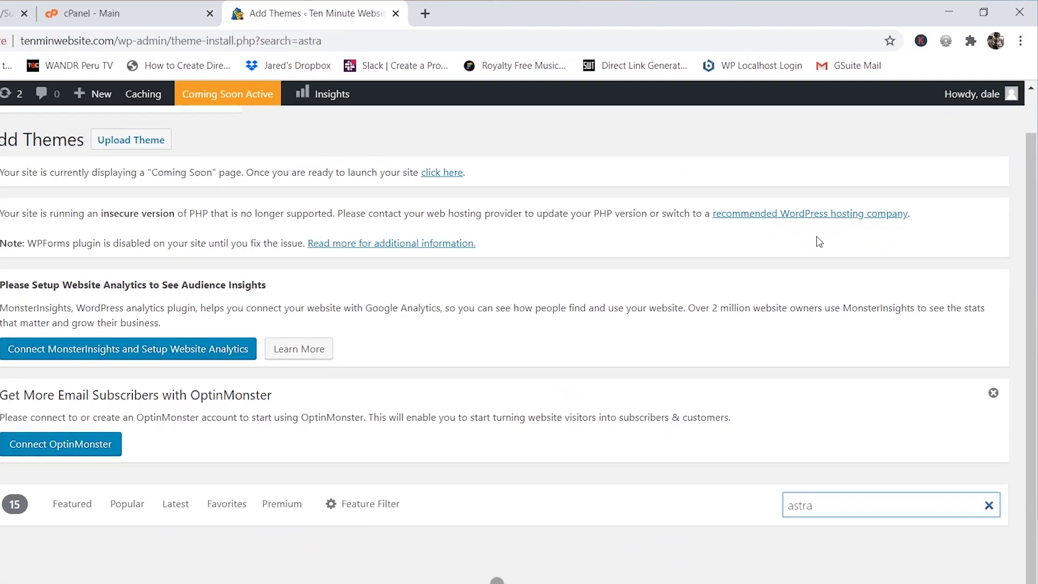
scroll(848, 209, "down", 5)
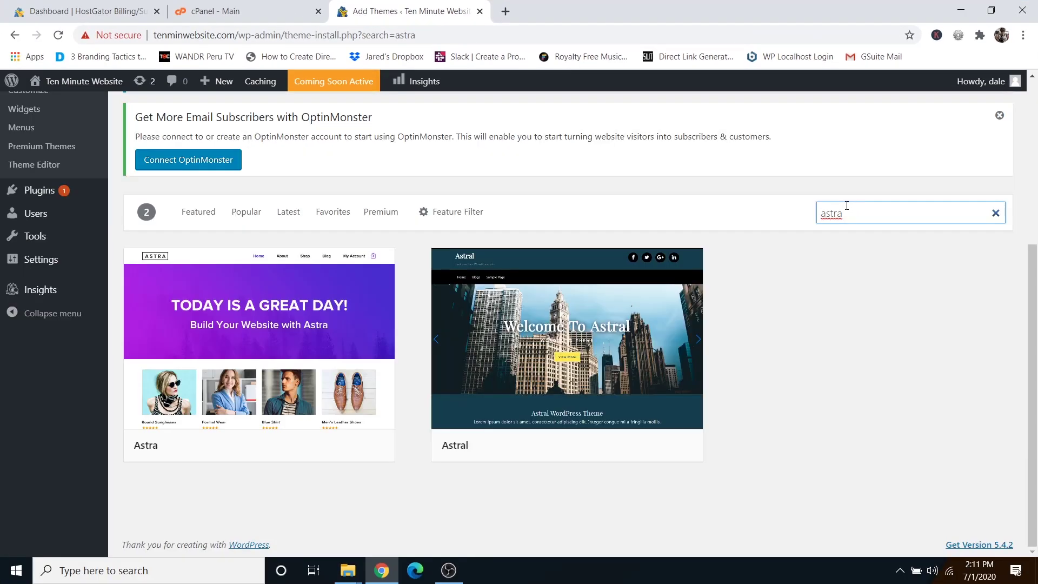
mouse_move(303, 334)
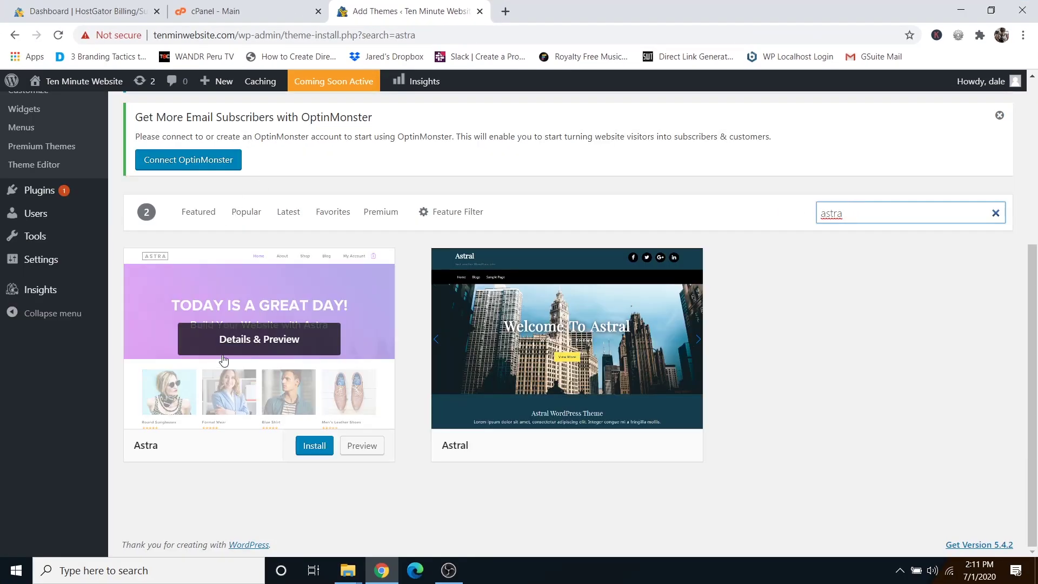
left_click(314, 448)
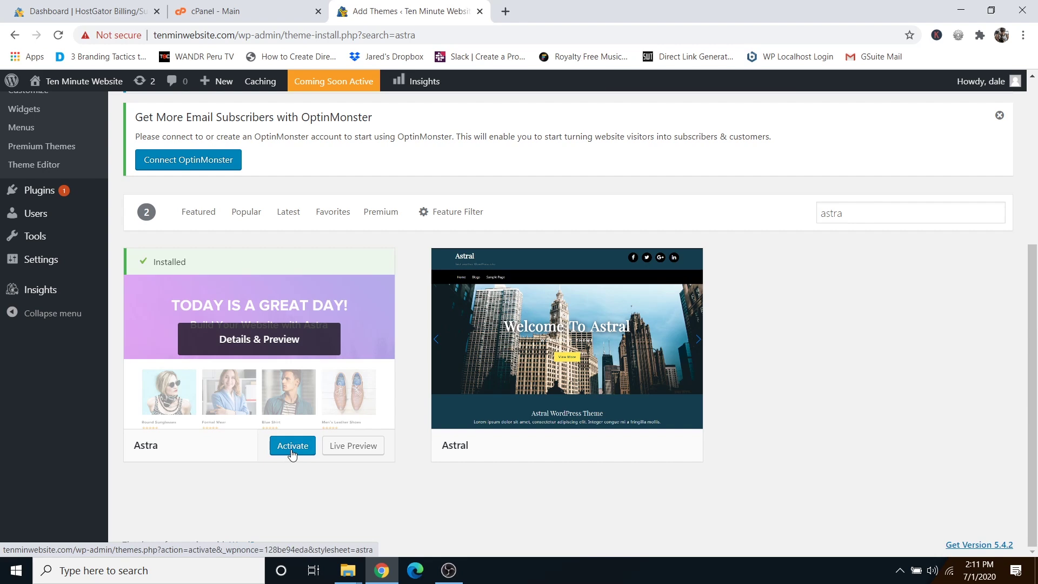
left_click(292, 446)
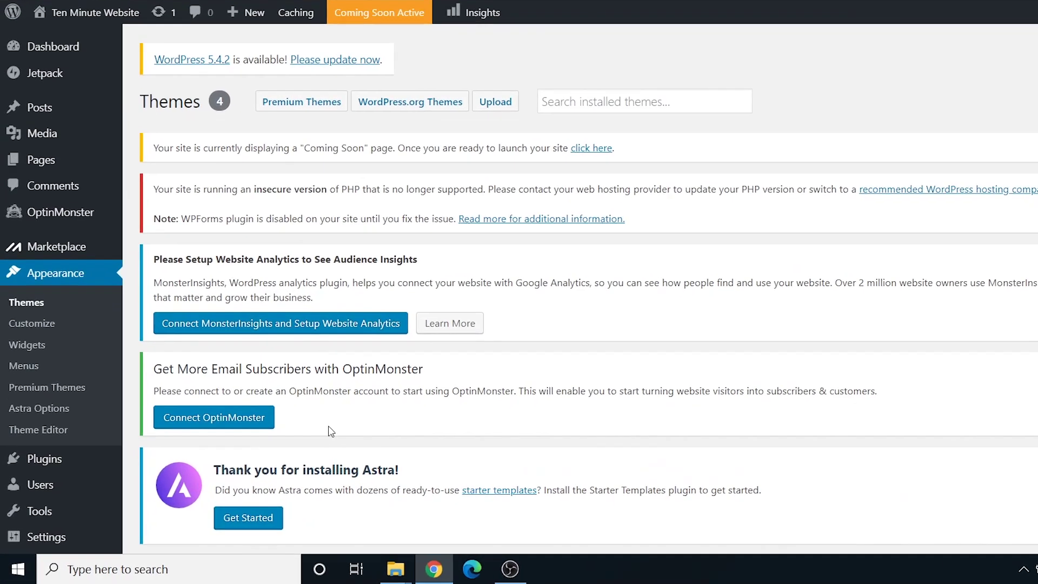
Search Add New Plugins for 'as', then install and activate Starter Templates 2.3.2.
mouse_move(44, 466)
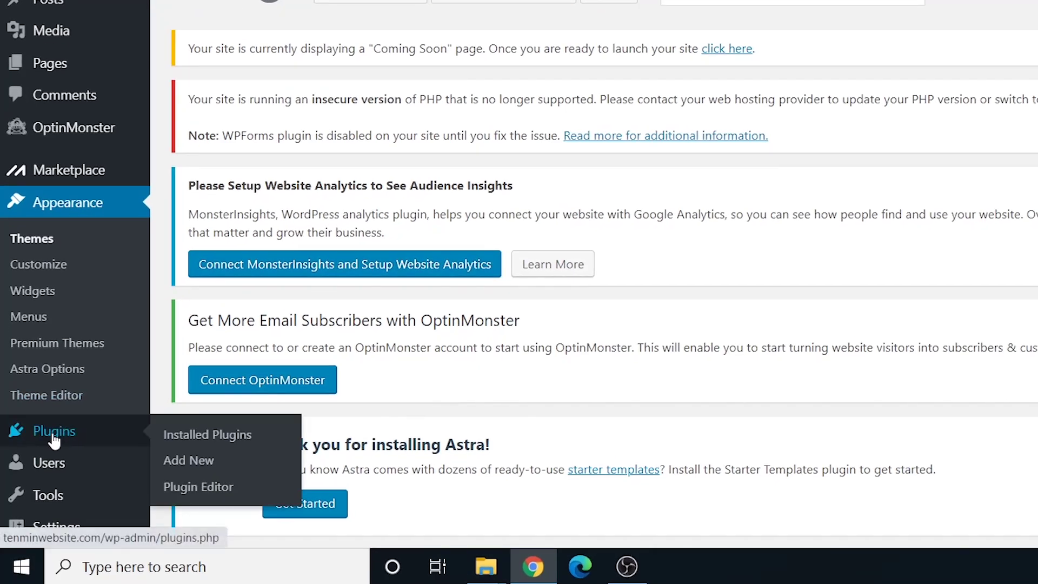
left_click(198, 462)
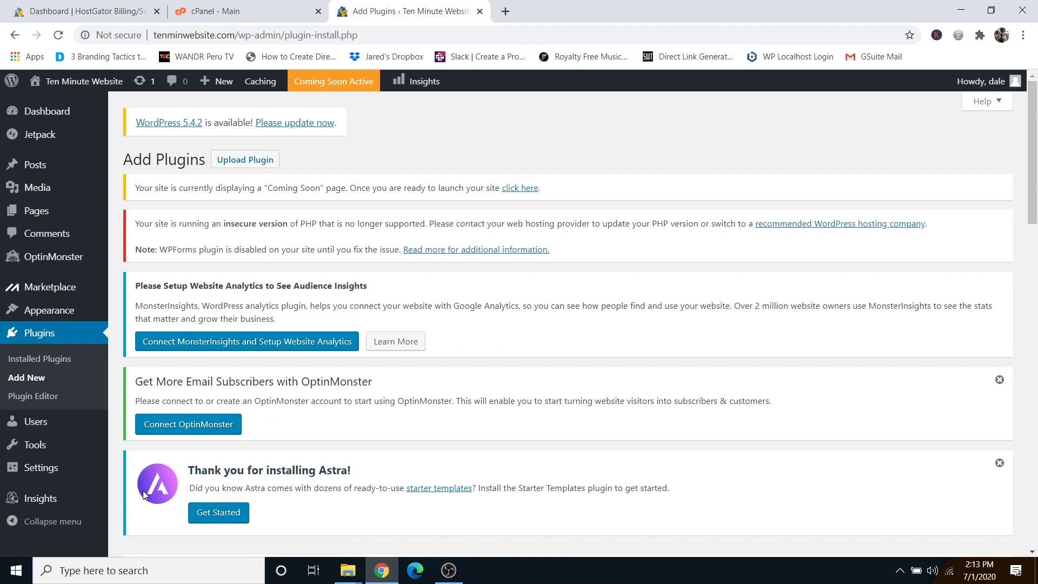
scroll(655, 363, "down", 6)
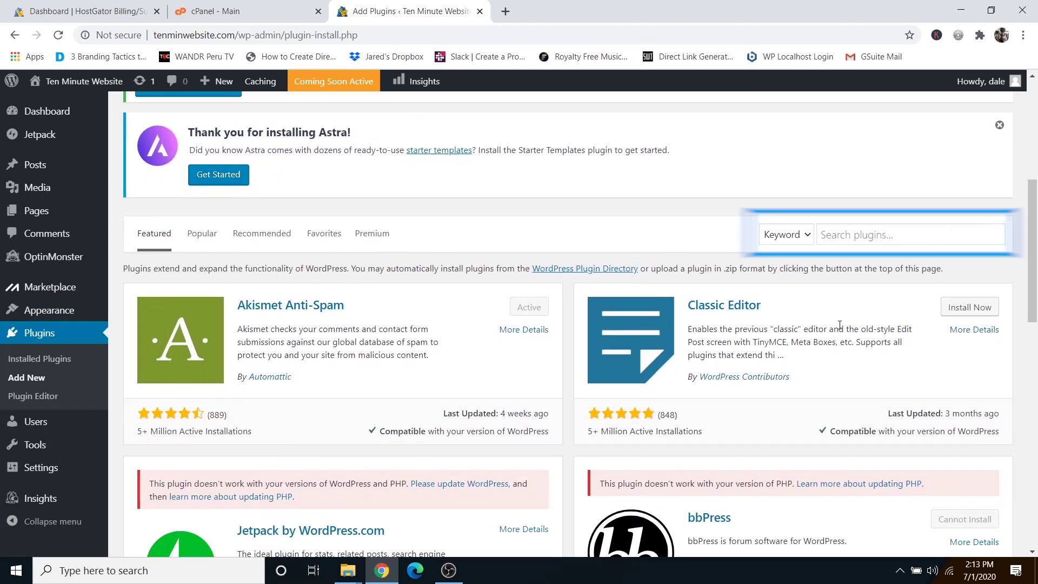
left_click(848, 238)
type("astra")
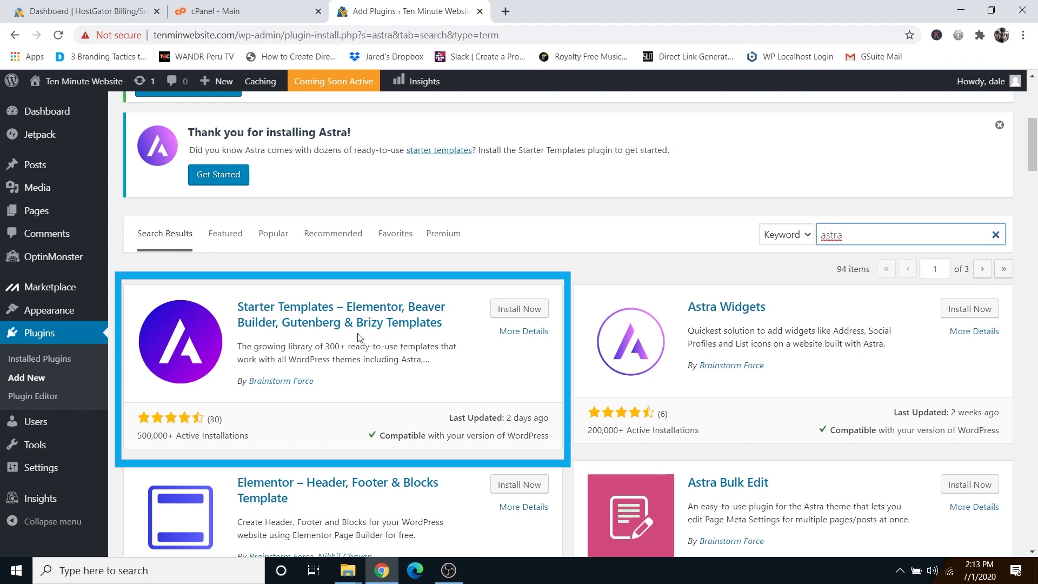
left_click(512, 310)
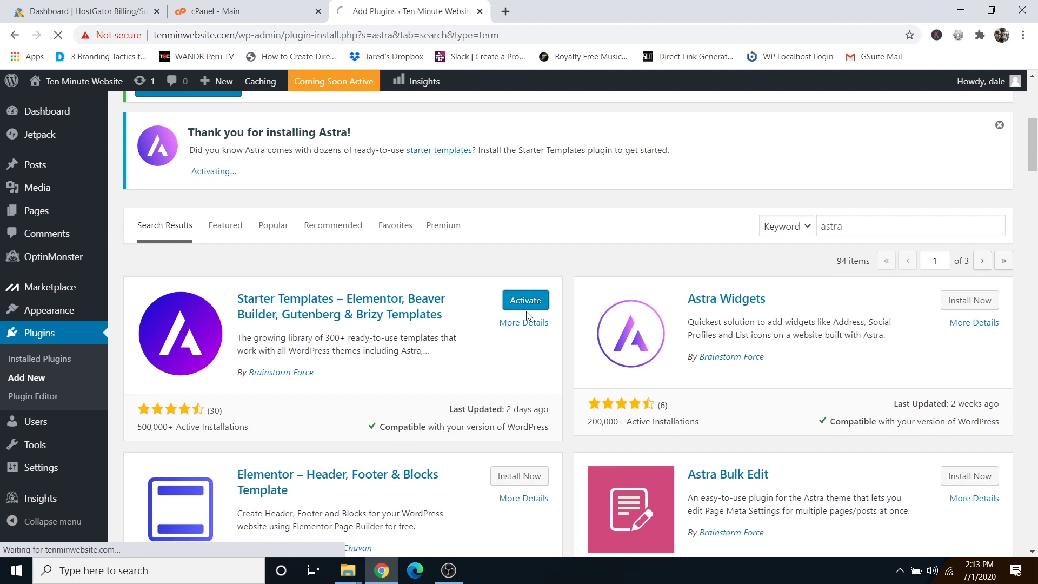
left_click(528, 305)
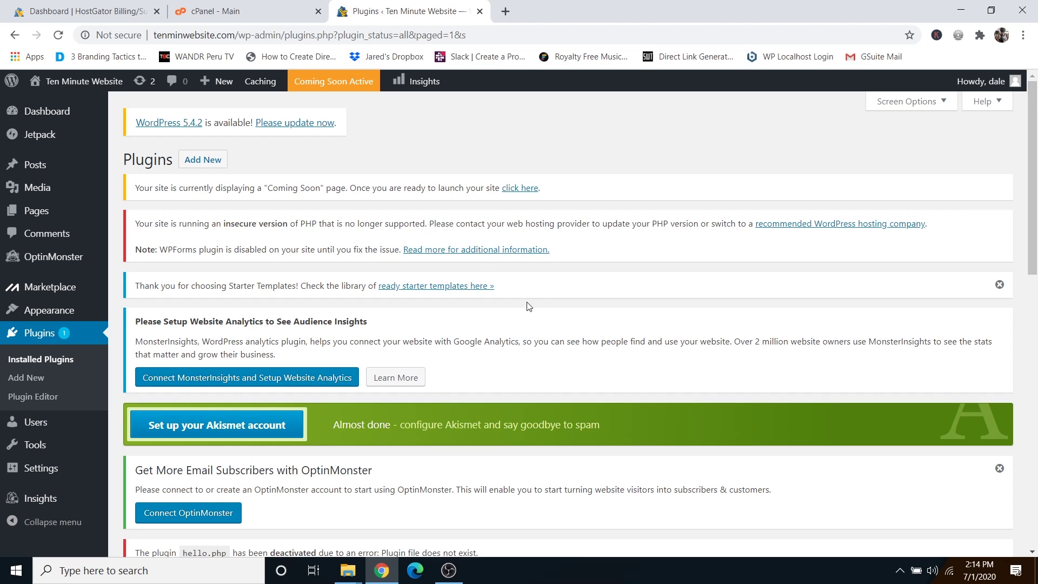
scroll(529, 306, "down", 8)
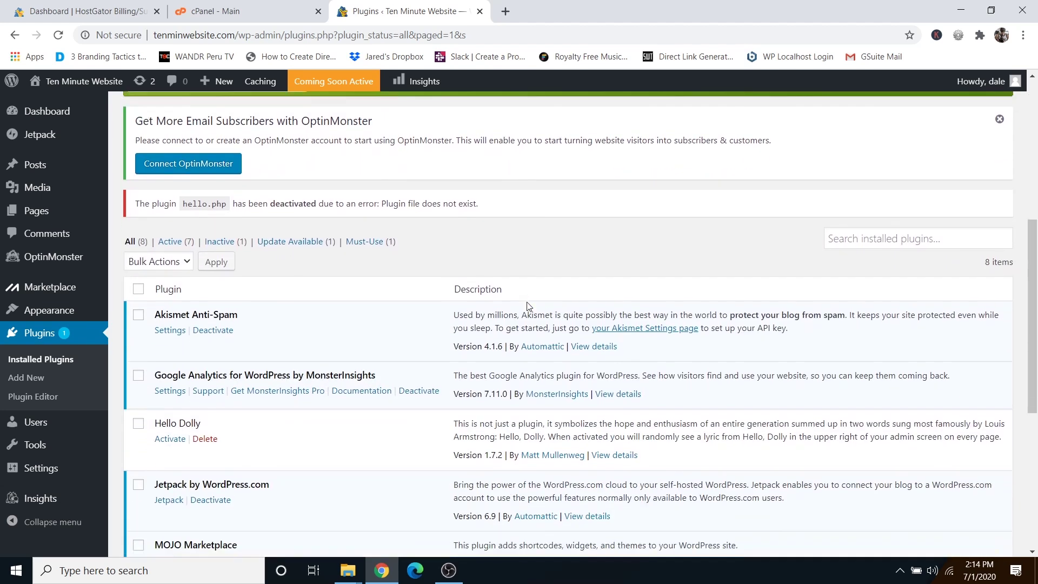
scroll(518, 301, "down", 3)
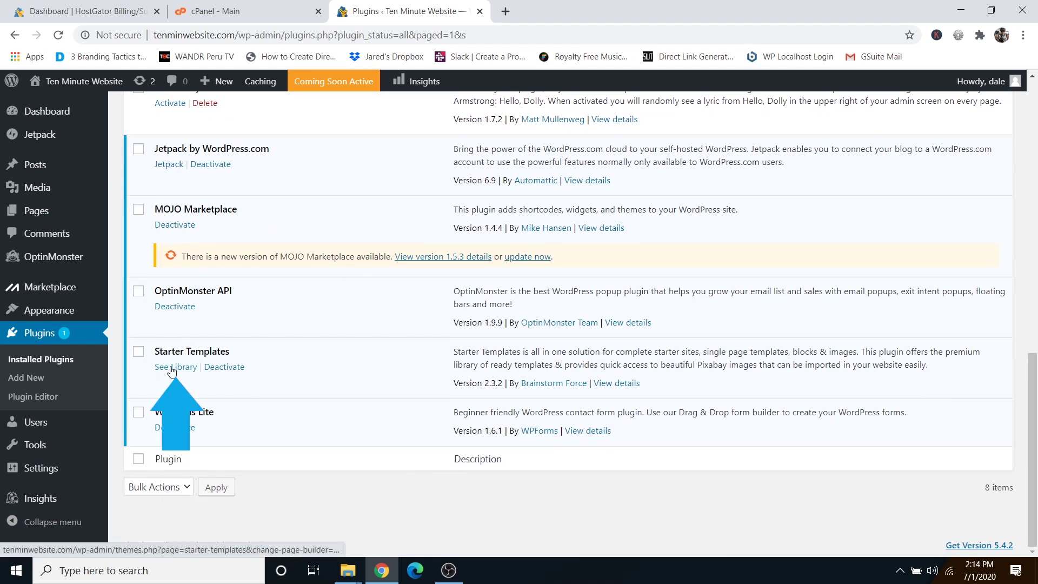
Open the Starter Templates library, choose Elementor, and browse to the Outdoor Adventure template.
left_click(172, 369)
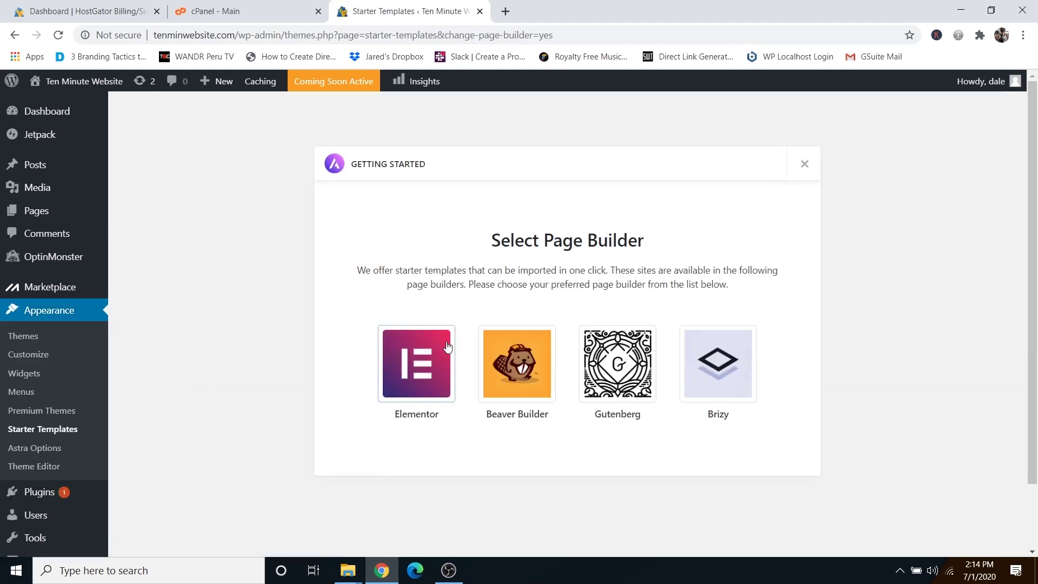
left_click(407, 371)
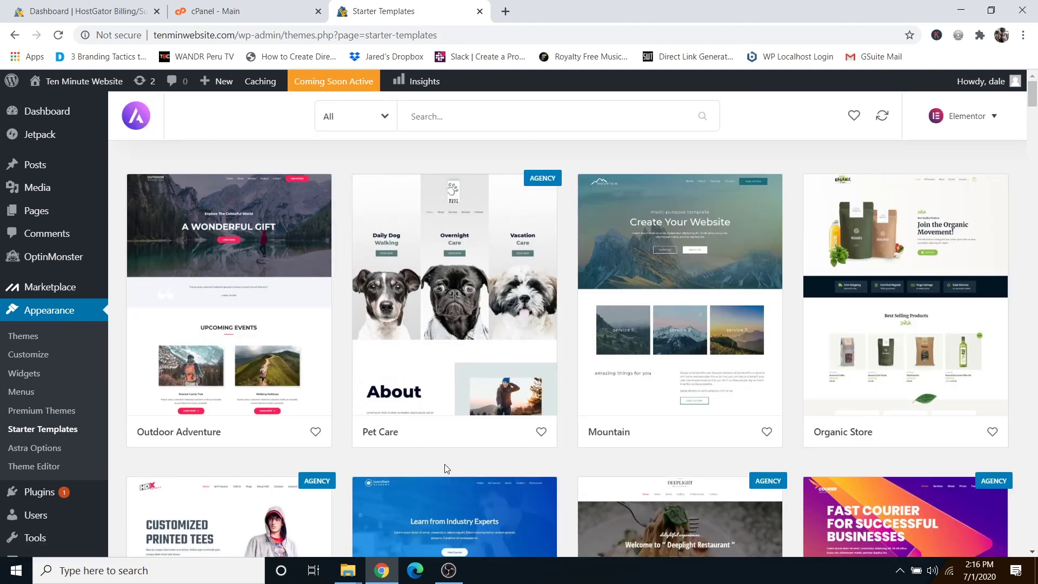
scroll(444, 468, "down", 8)
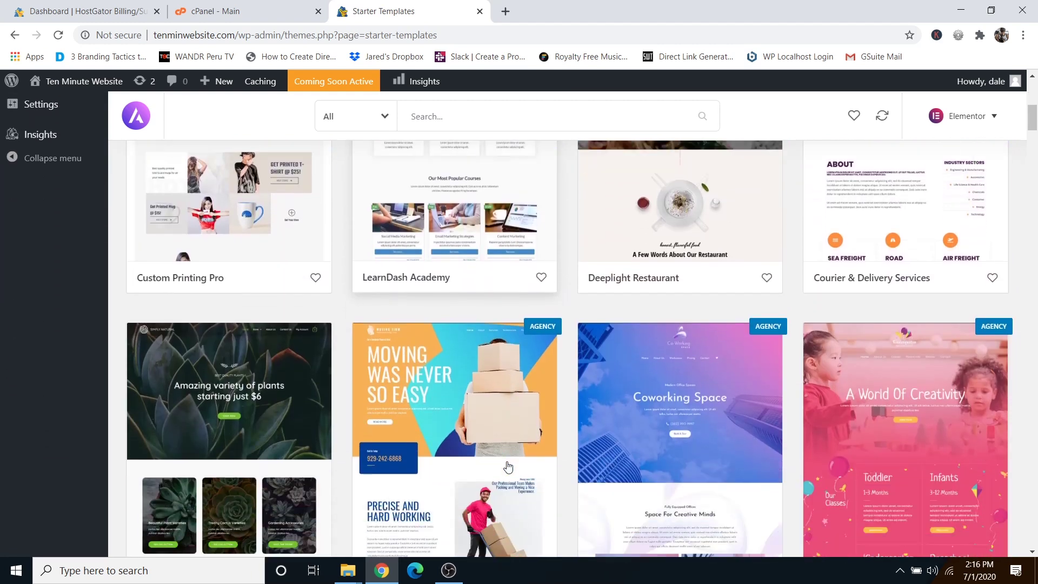
scroll(507, 466, "down", 5)
scroll(475, 455, "up", 1)
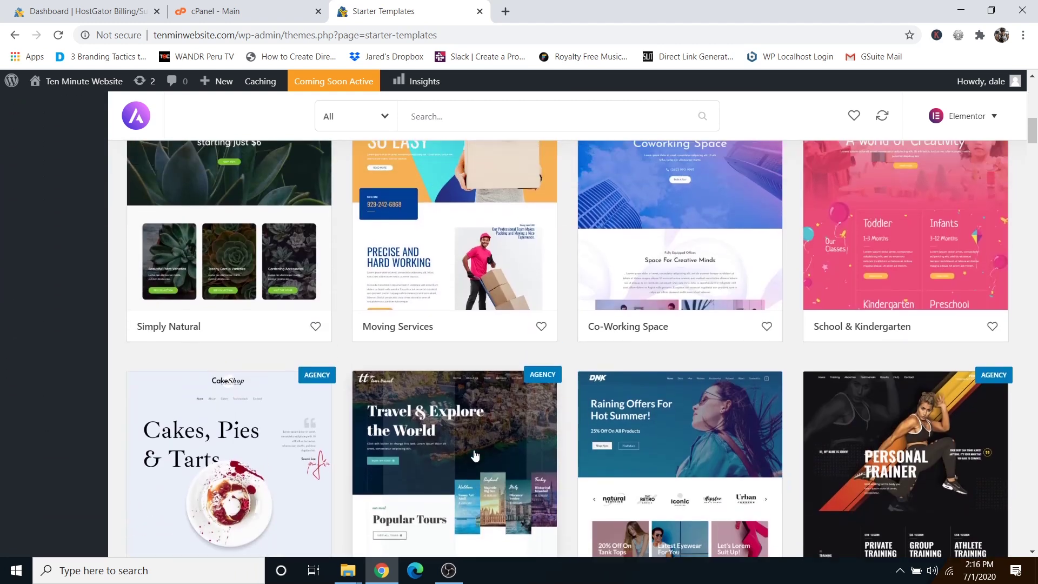
scroll(474, 456, "up", 12)
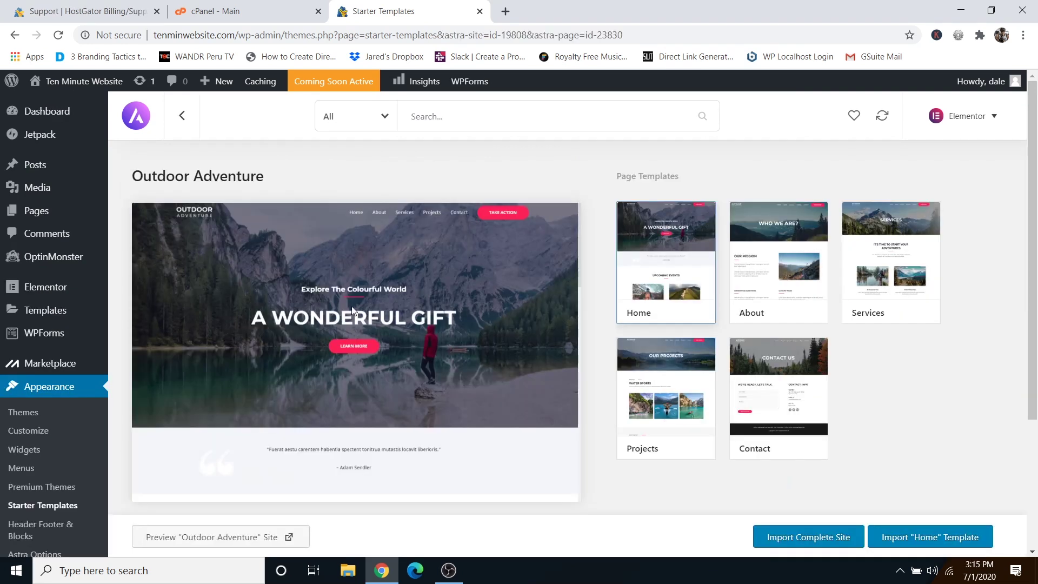
mouse_move(394, 301)
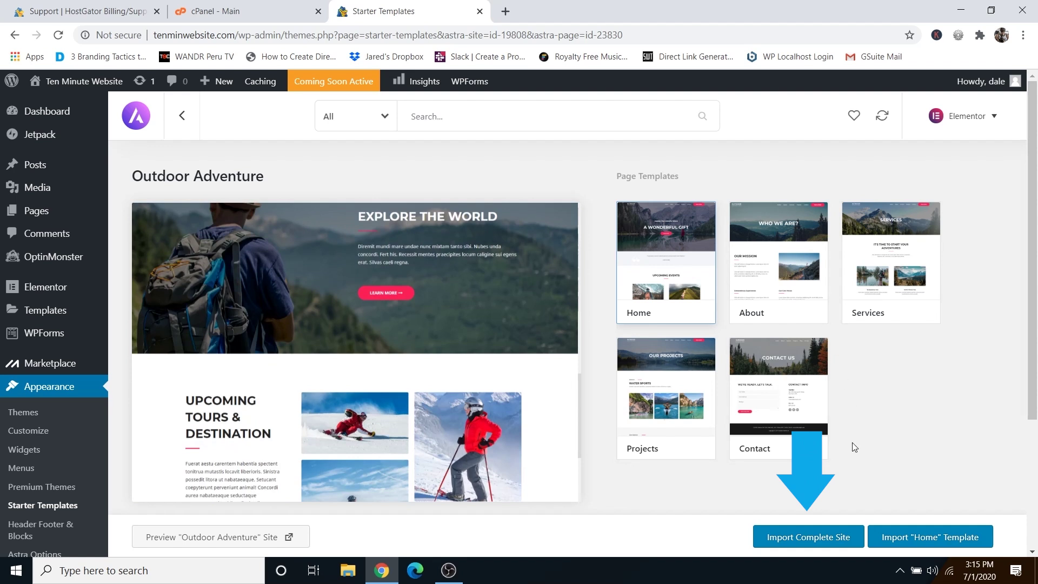
Import the complete Outdoor Adventure site, also removing the previously imported site.
left_click(804, 542)
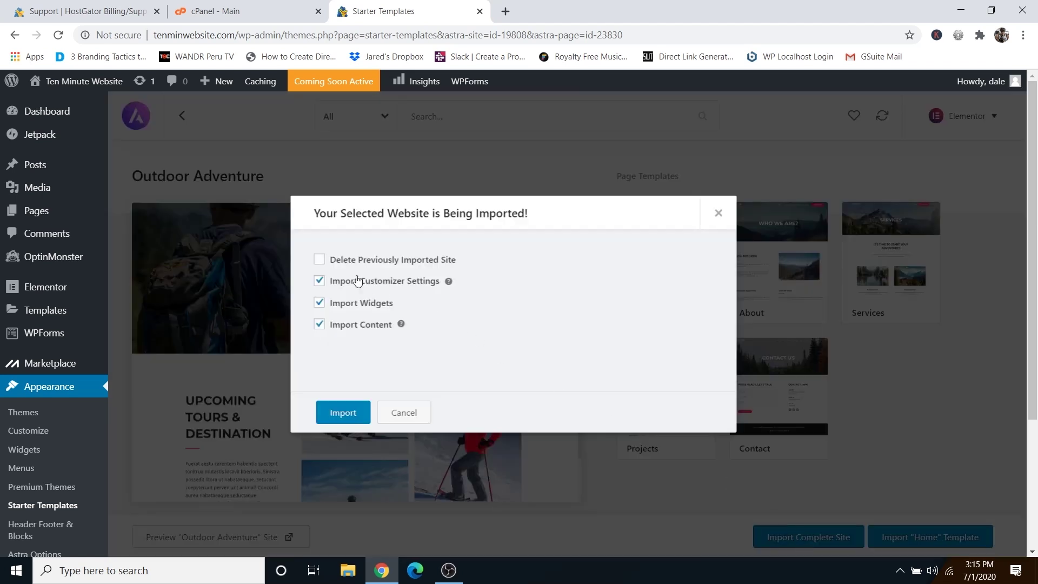
left_click(320, 259)
scroll(387, 299, "down", 1)
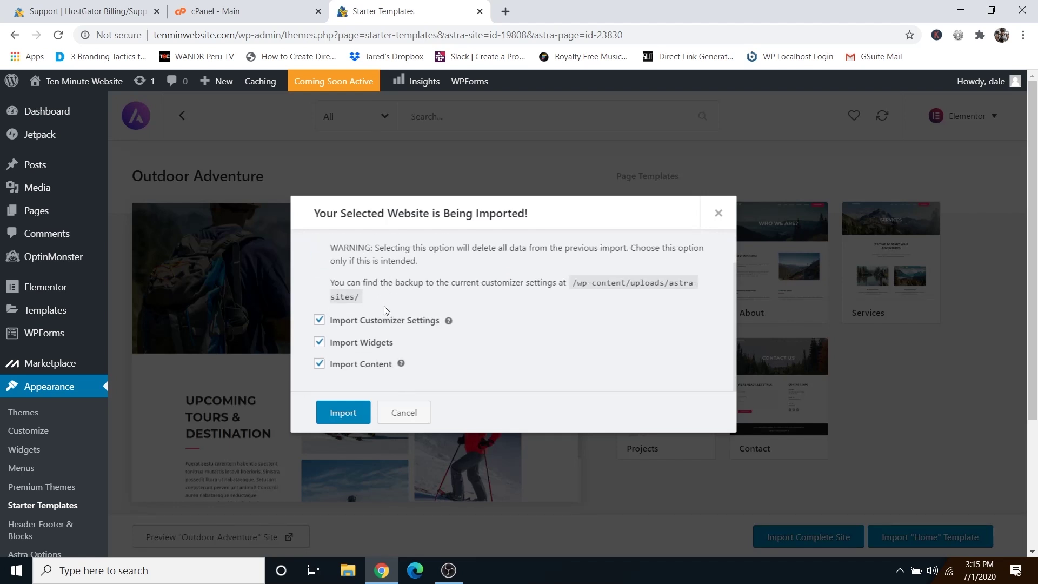
left_click(343, 413)
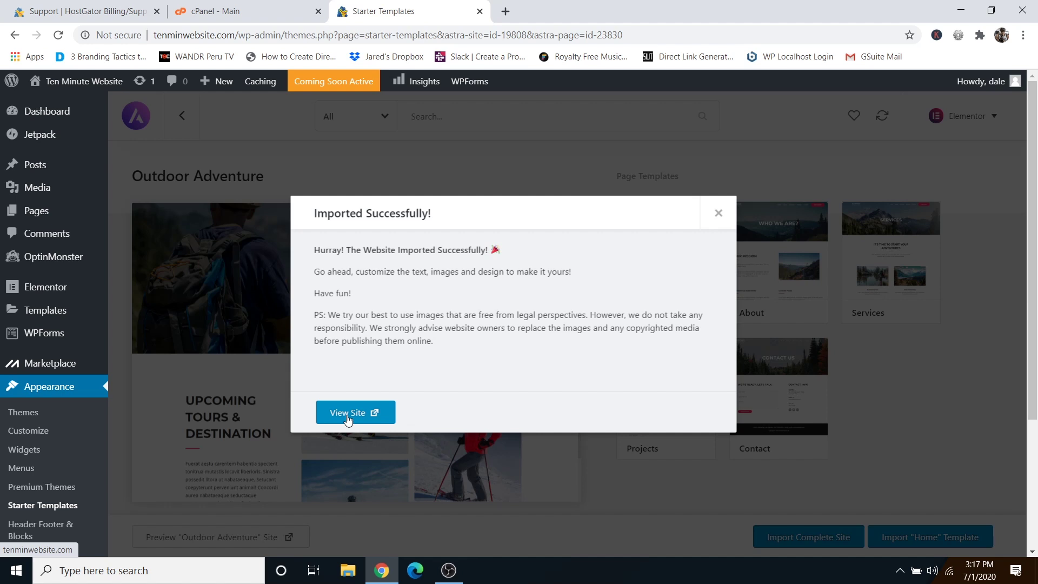
View the imported site in a new tab, scrolling down the homepage and back to the A Wonderful Gift hero.
left_click(347, 417)
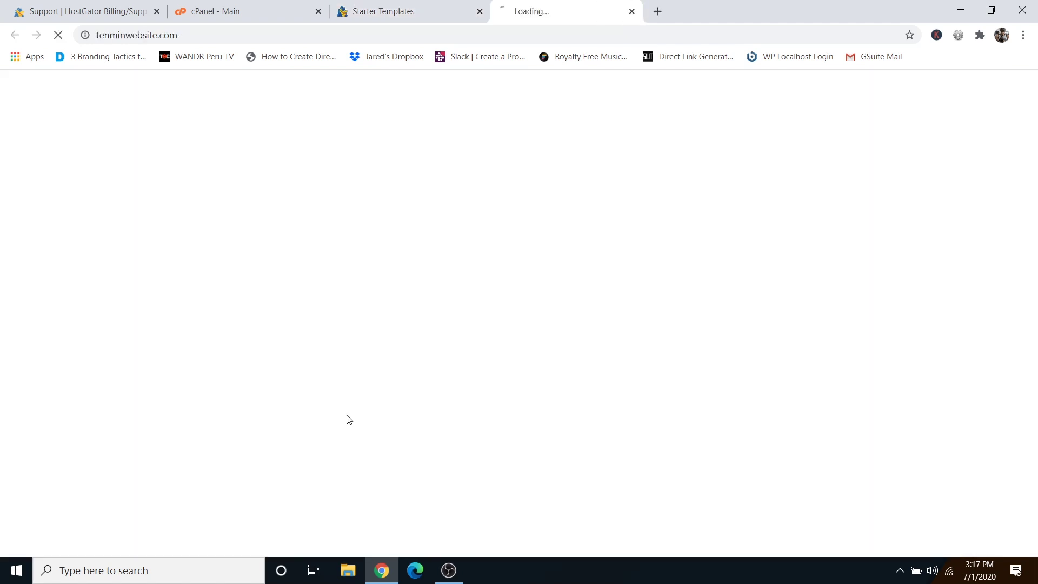
scroll(486, 351, "down", 12)
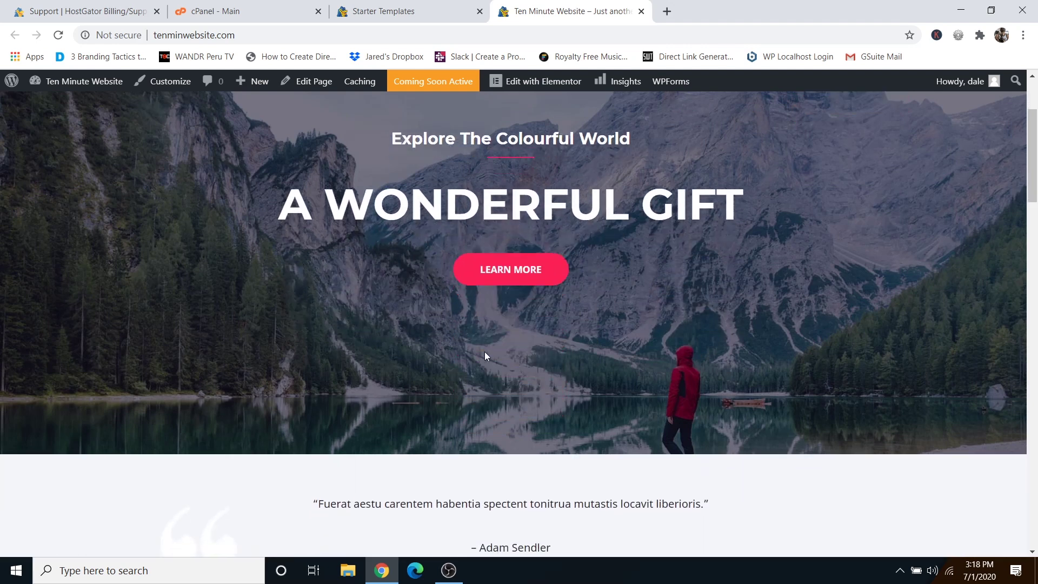
scroll(485, 356, "down", 7)
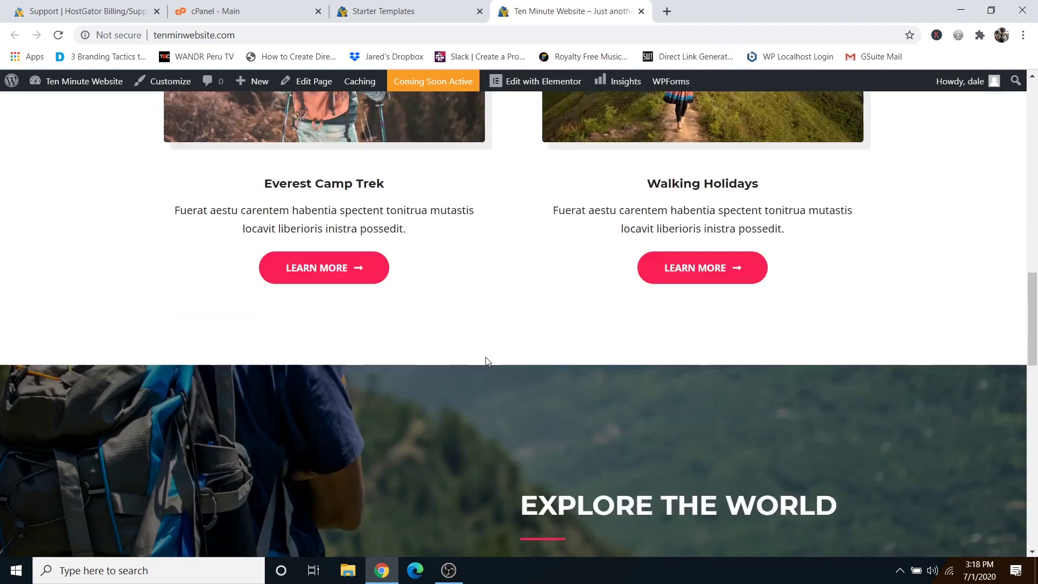
scroll(486, 356, "up", 15)
scroll(485, 361, "up", 8)
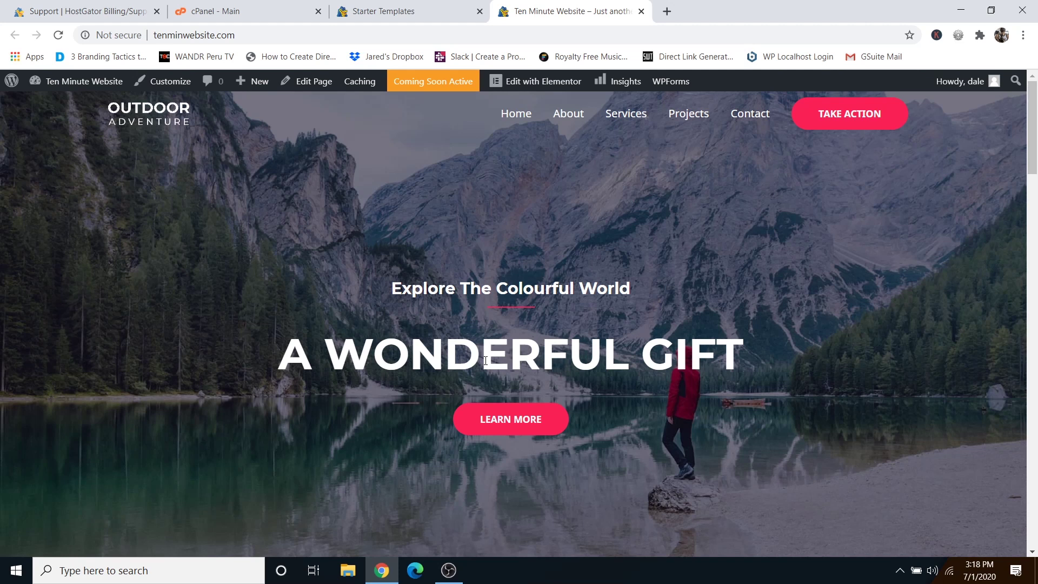
Edit the Home page with Elementor, replacing the A WONDERFUL GIFT heading with 'Let's Travel together'.
left_click(536, 88)
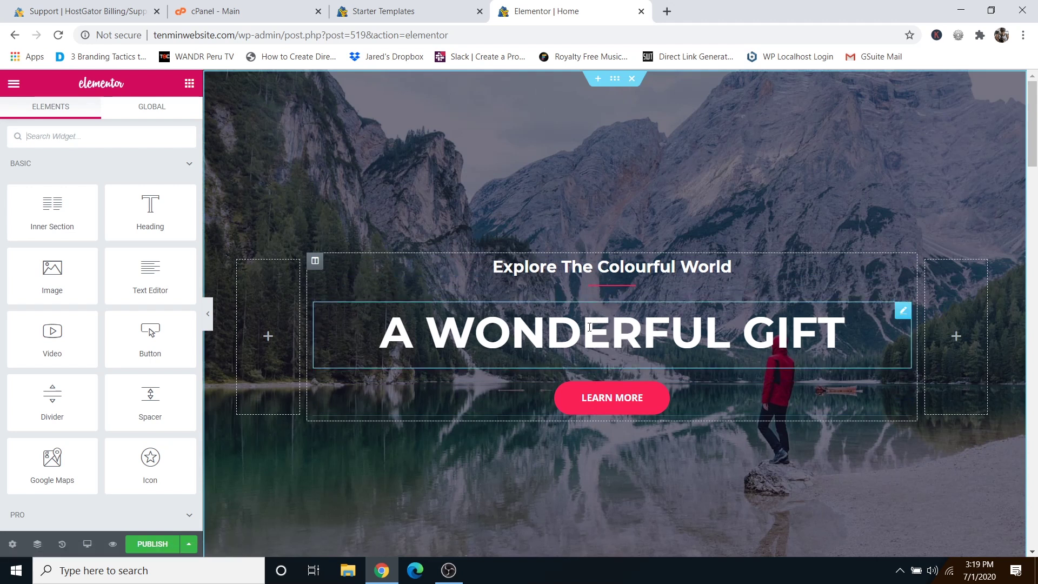
triple_click(612, 332)
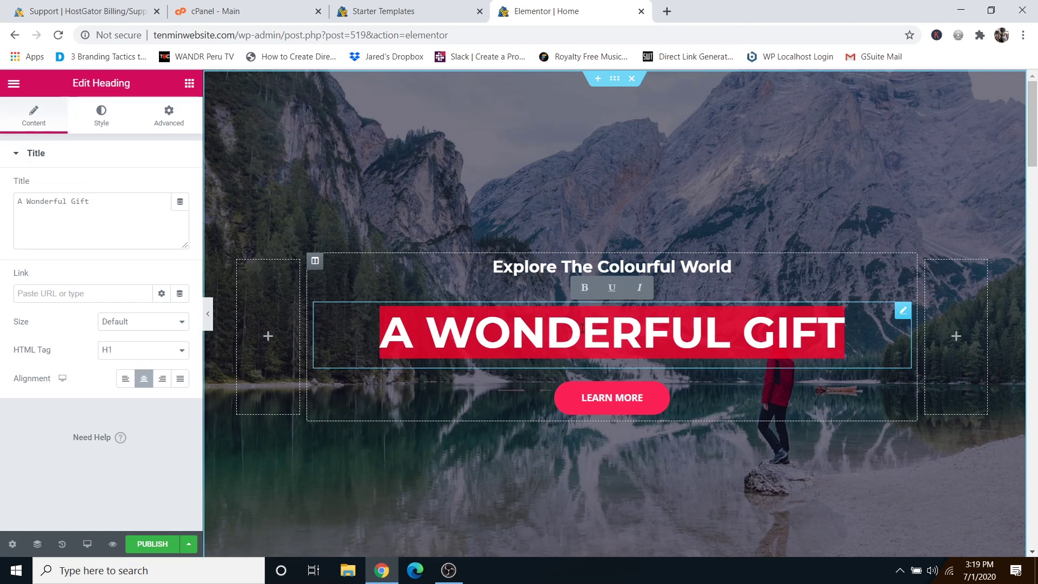
type("Let's Travel together")
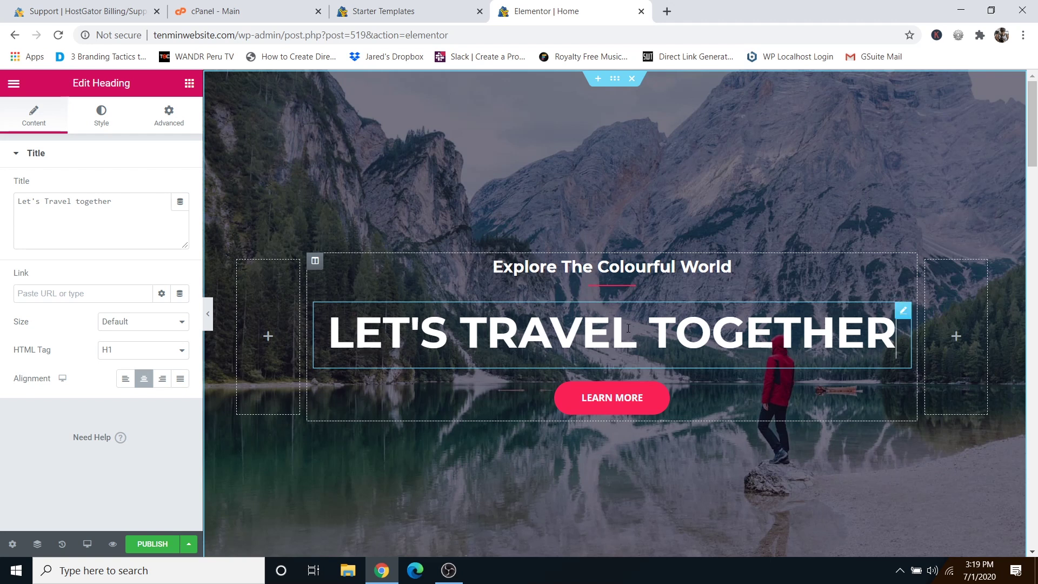
left_click(100, 127)
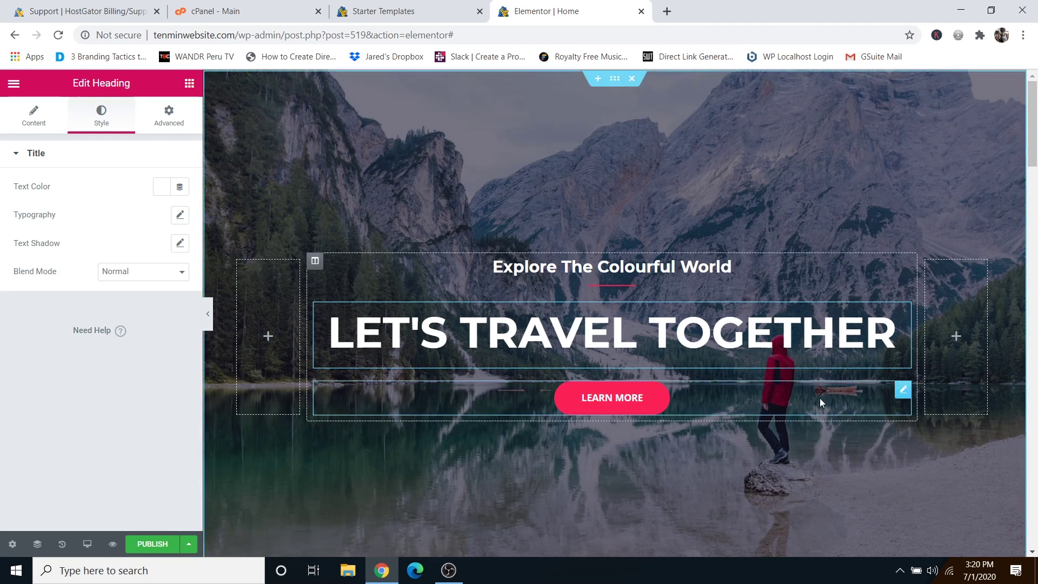
Delete the '#' placeholder from the LEARN MORE button's Link field, leaving it empty.
left_click(901, 394)
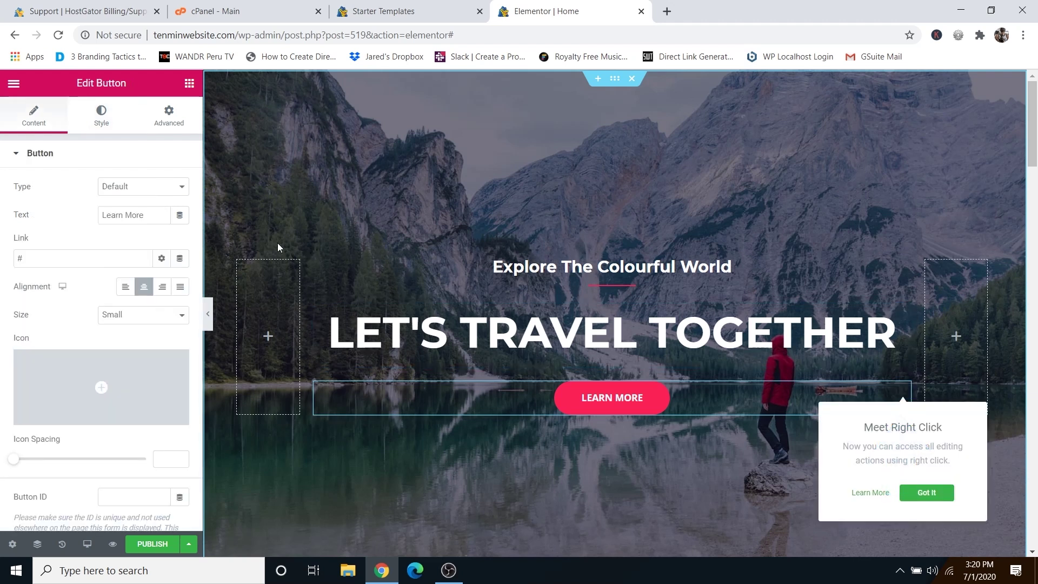
left_click_drag(150, 218, 100, 215)
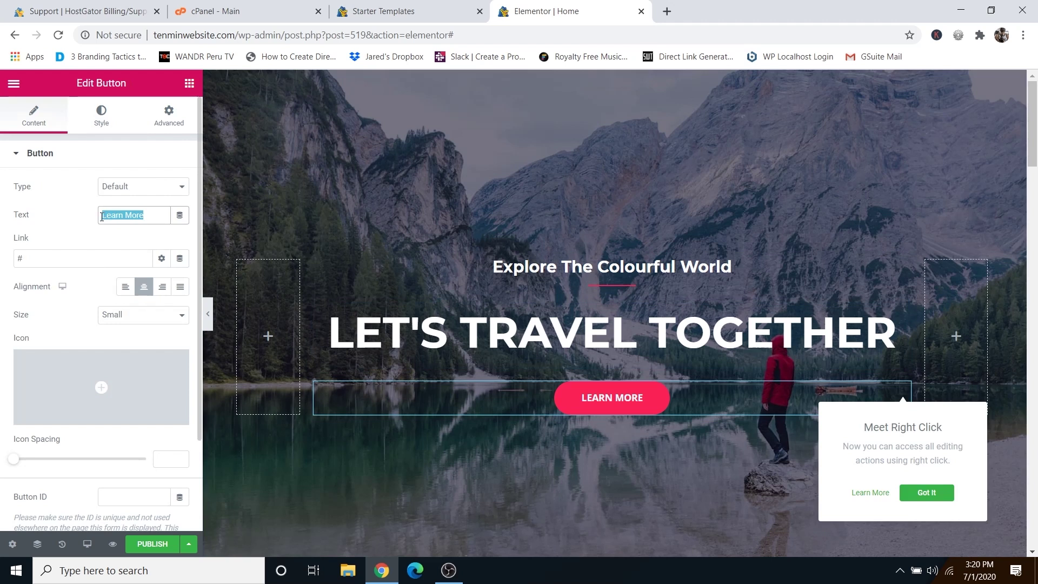
left_click(106, 216)
left_click(38, 259)
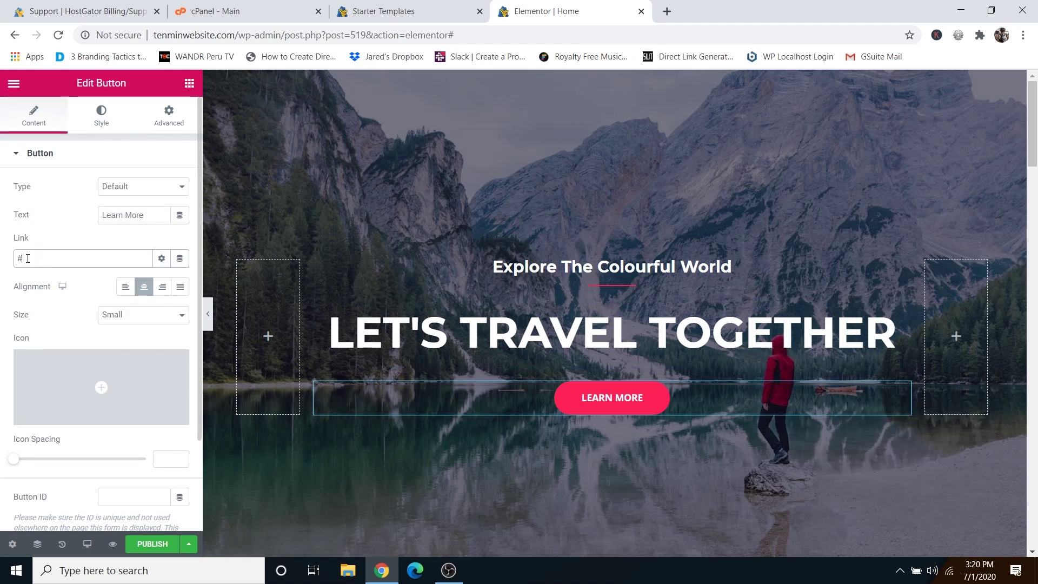
key("BackSpace")
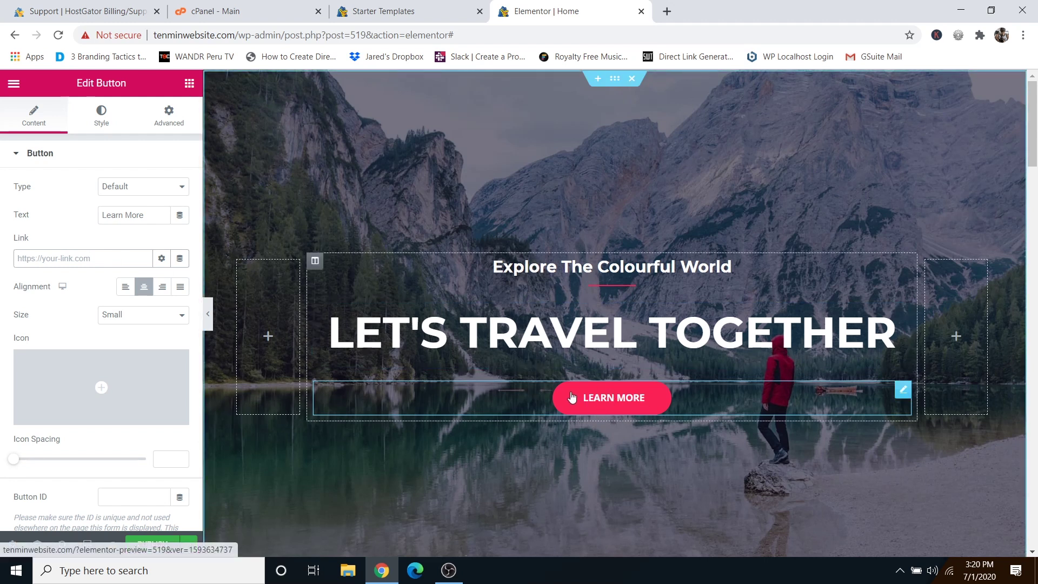
left_click(101, 124)
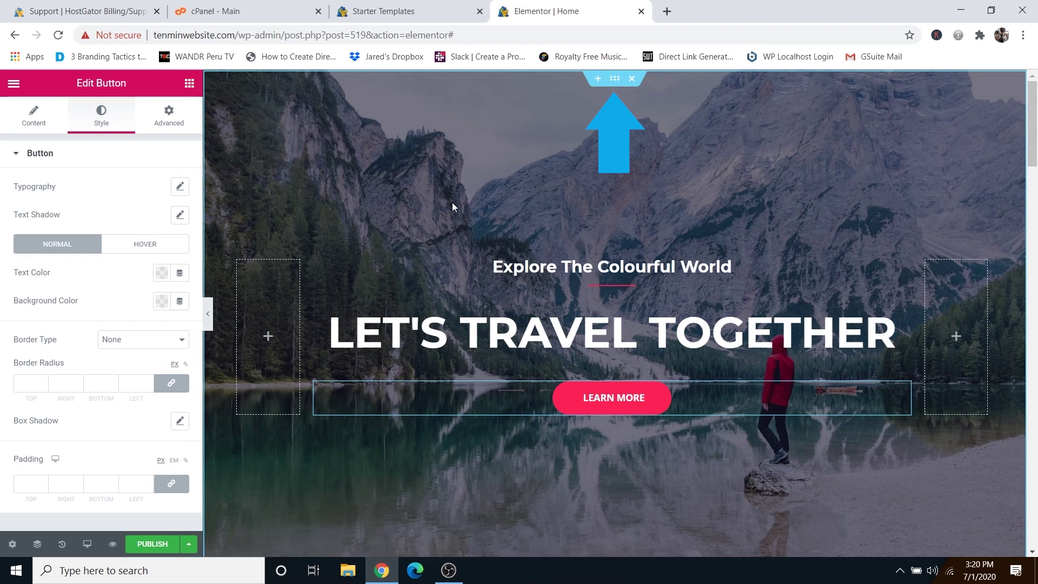
Open the hero section's Style > Background settings, keeping the lake image at Top Center, Fixed, Cover.
left_click(614, 80)
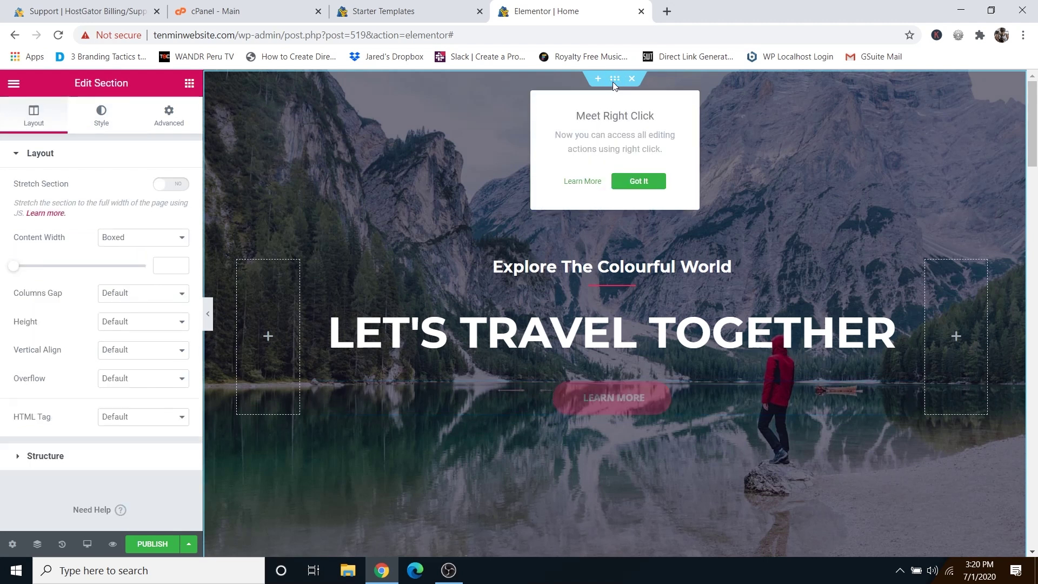
left_click(108, 126)
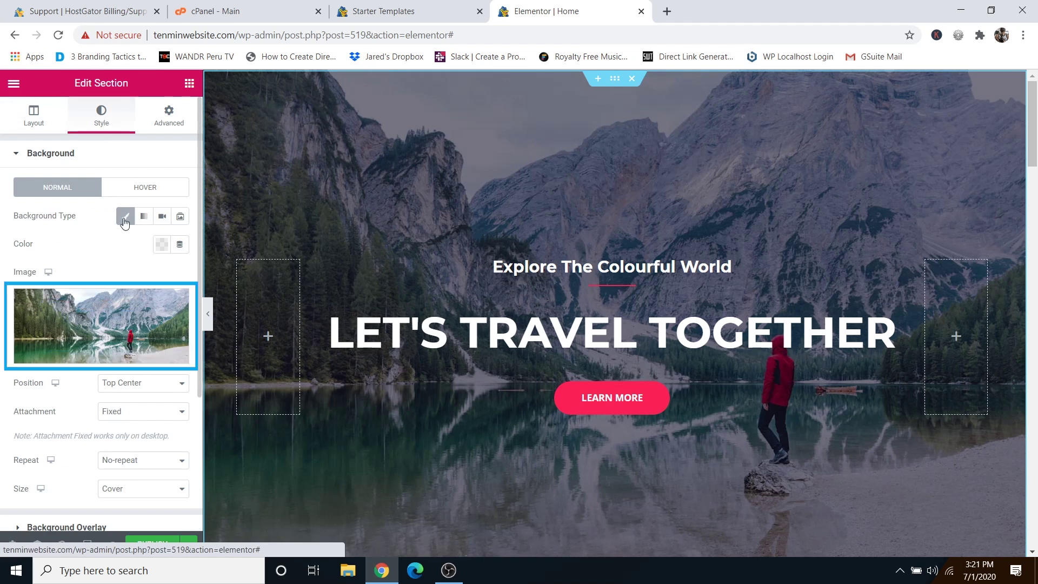
left_click(100, 356)
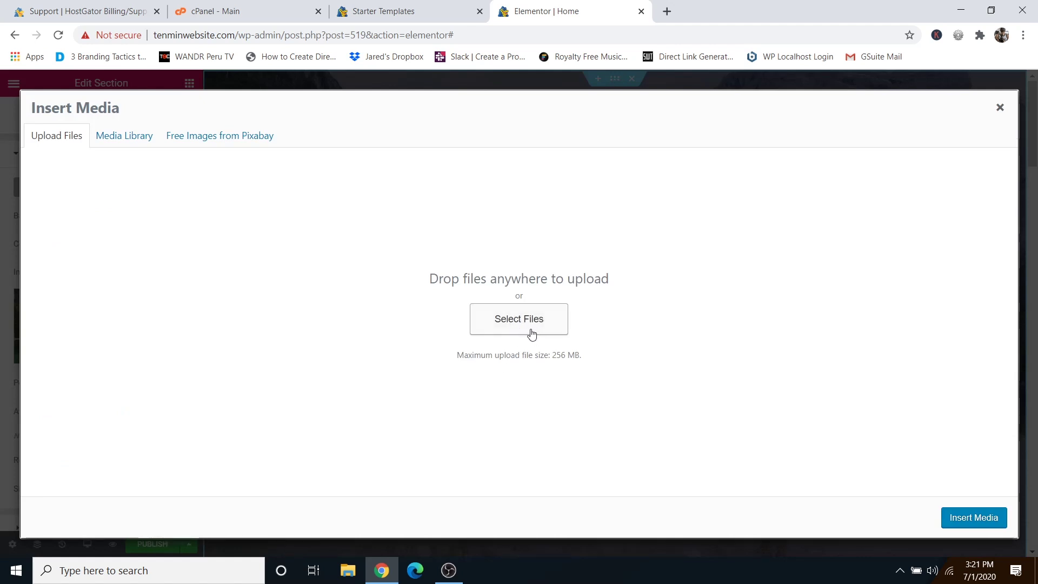
left_click(999, 107)
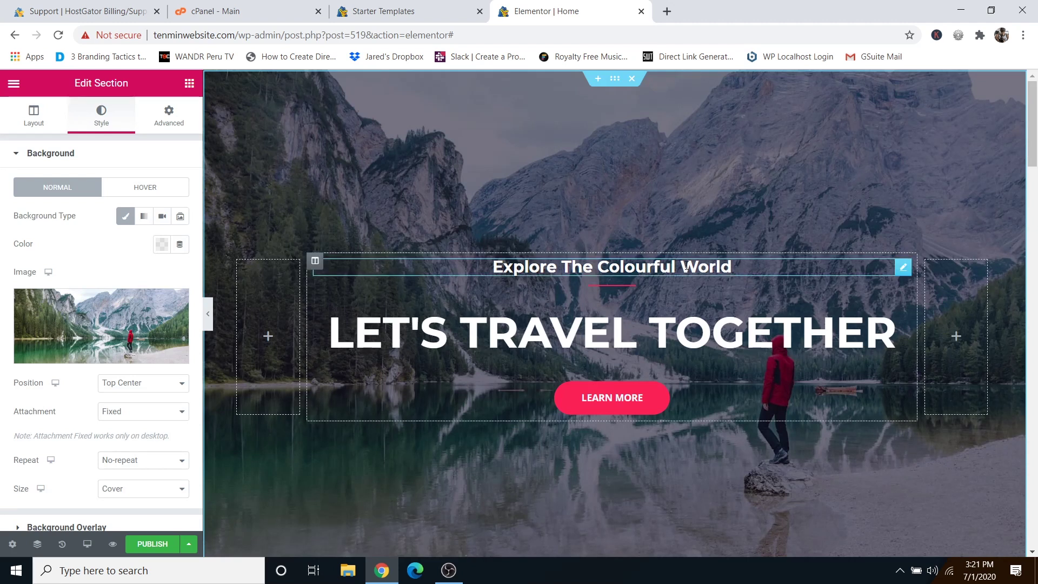
scroll(685, 281, "down", 10)
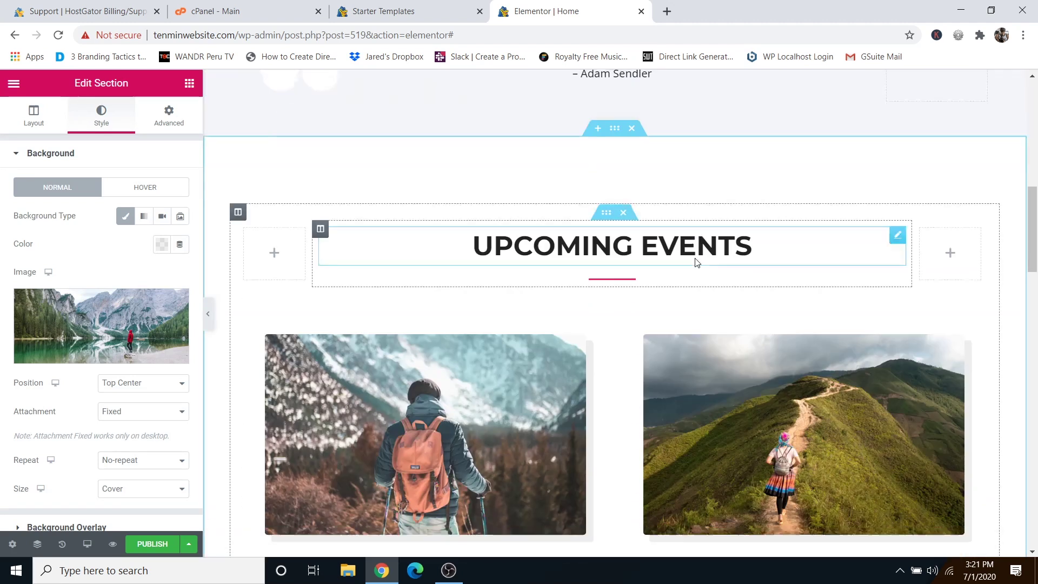
scroll(696, 262, "down", 1)
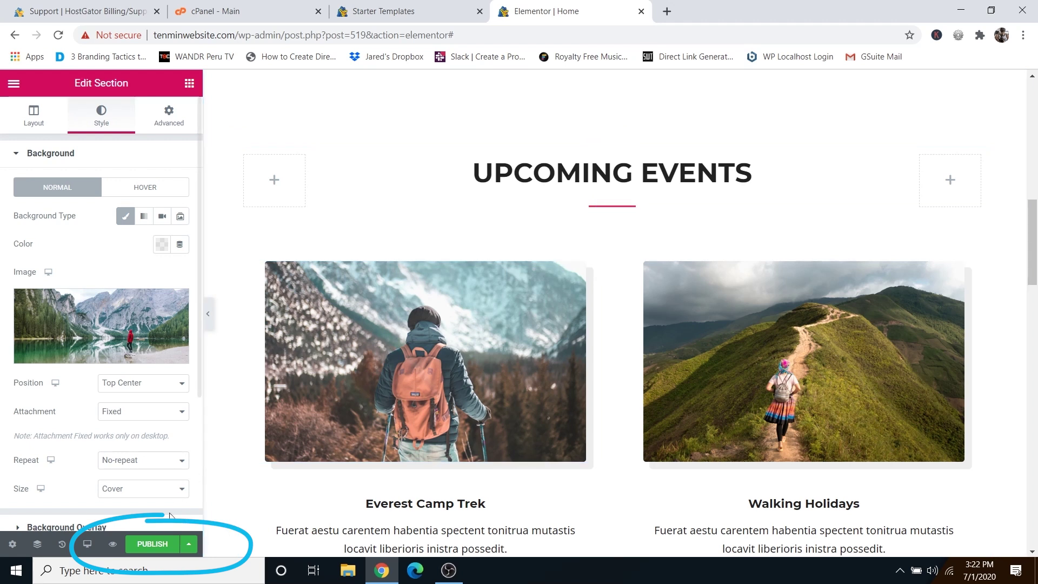
Publish the homepage and load tenminwebsite.com in a new tab to see the LET'S TRAVEL TOGETHER hero.
left_click(151, 549)
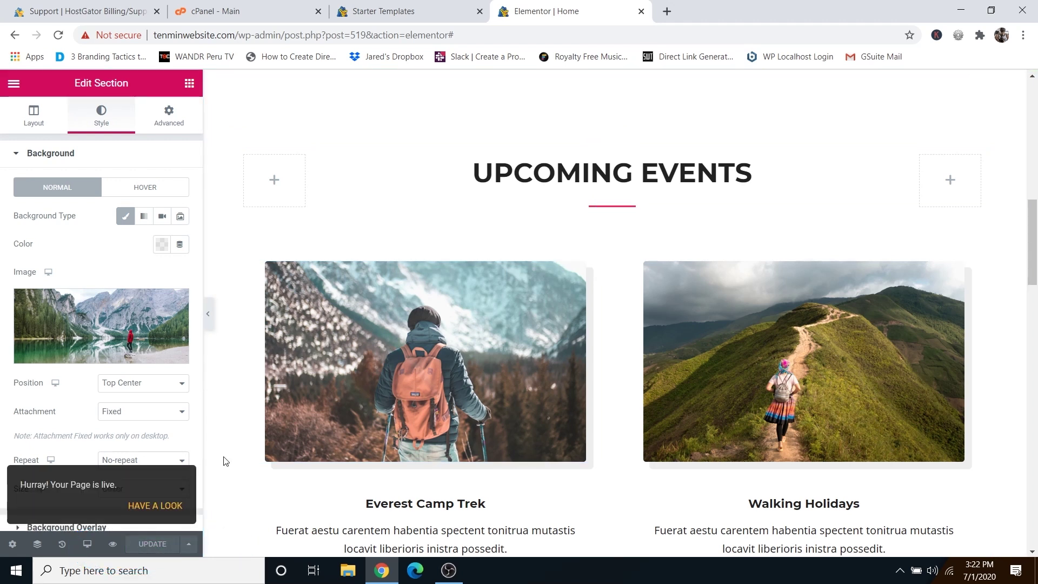
left_click(667, 16)
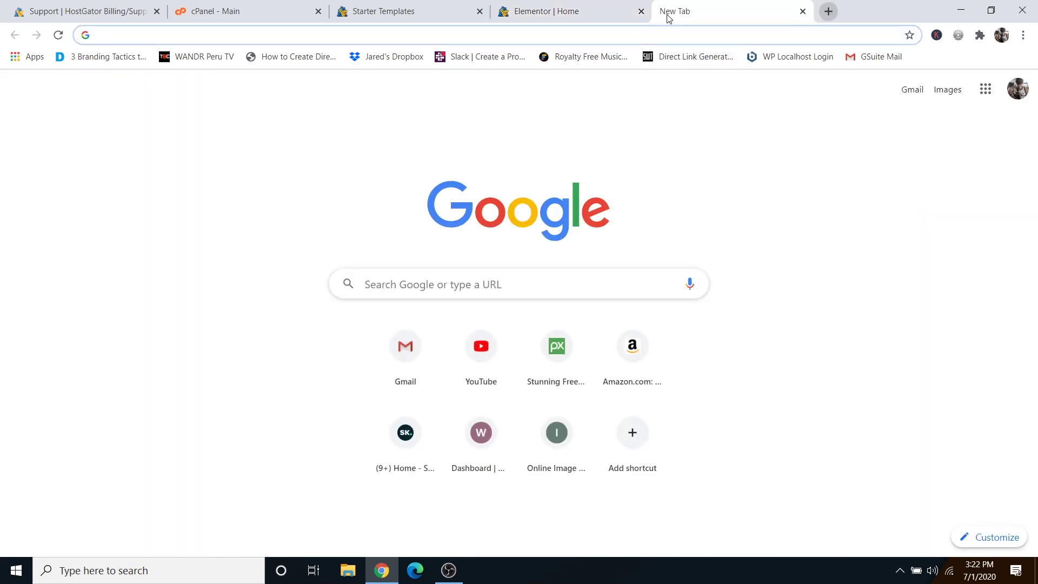
type("tenmin")
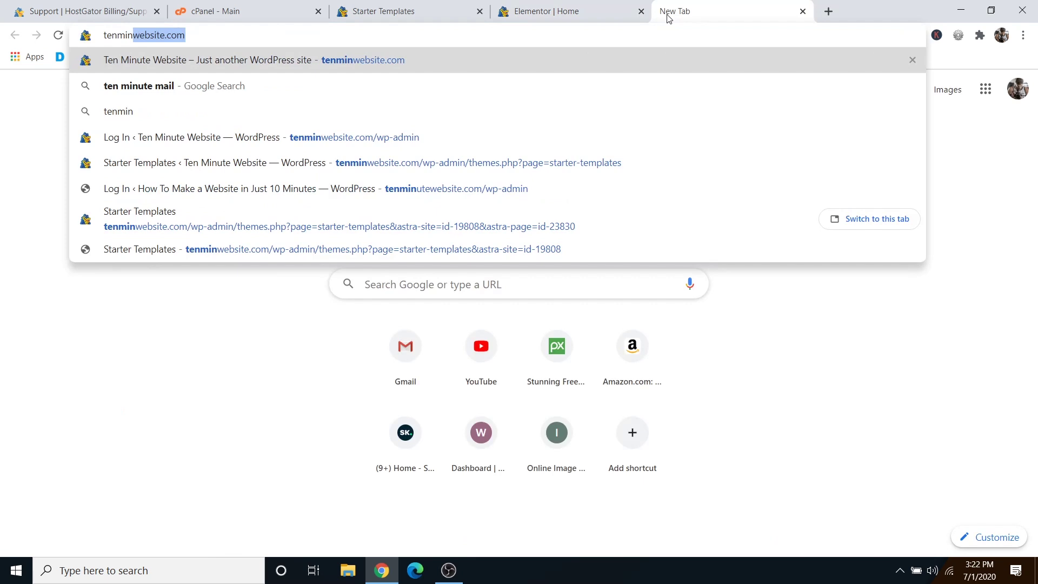
key("Return")
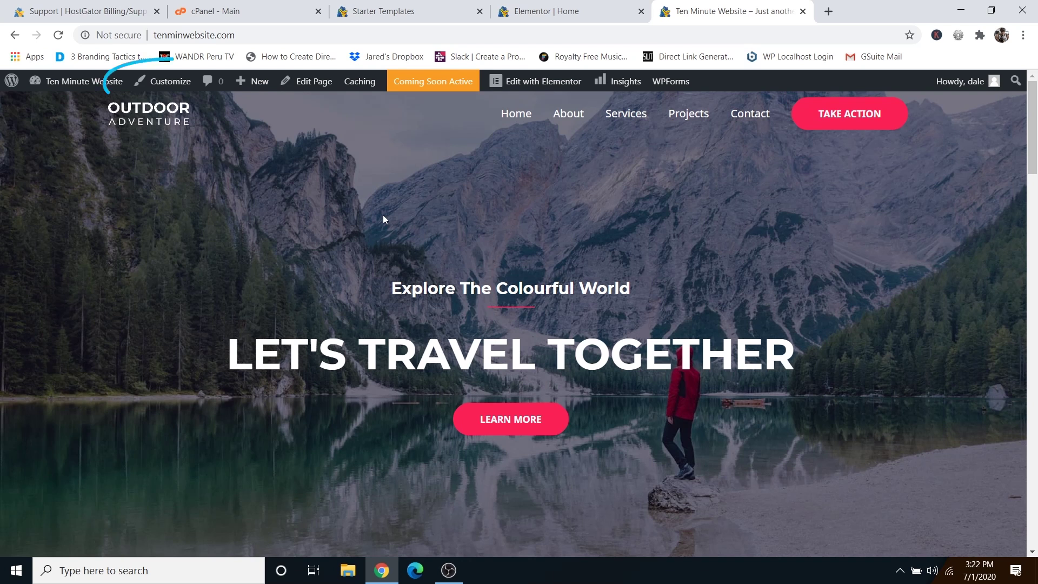
Launch the Customizer and look at the header logo and primary menu settings.
left_click(166, 84)
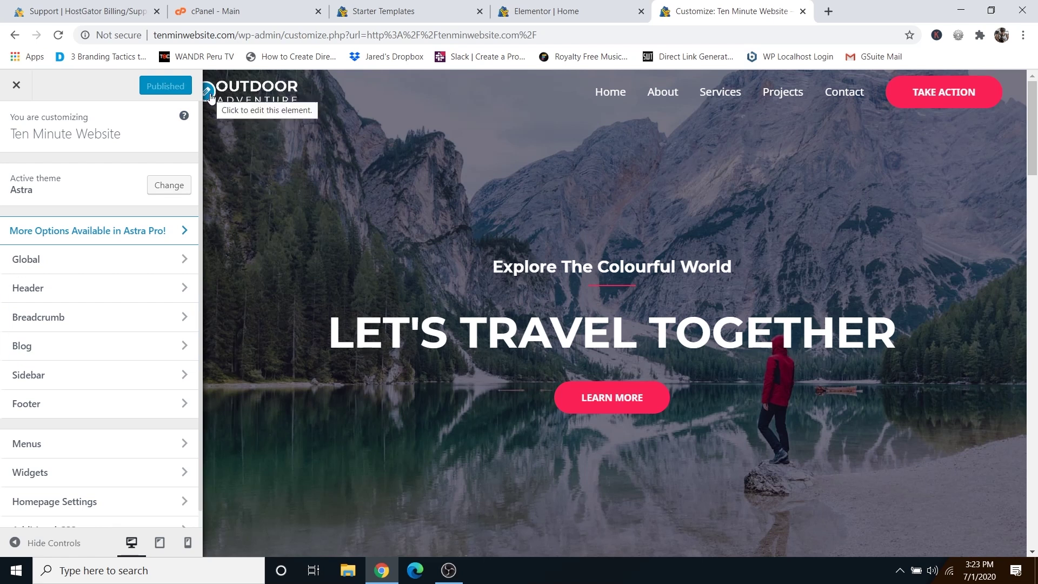
left_click(208, 90)
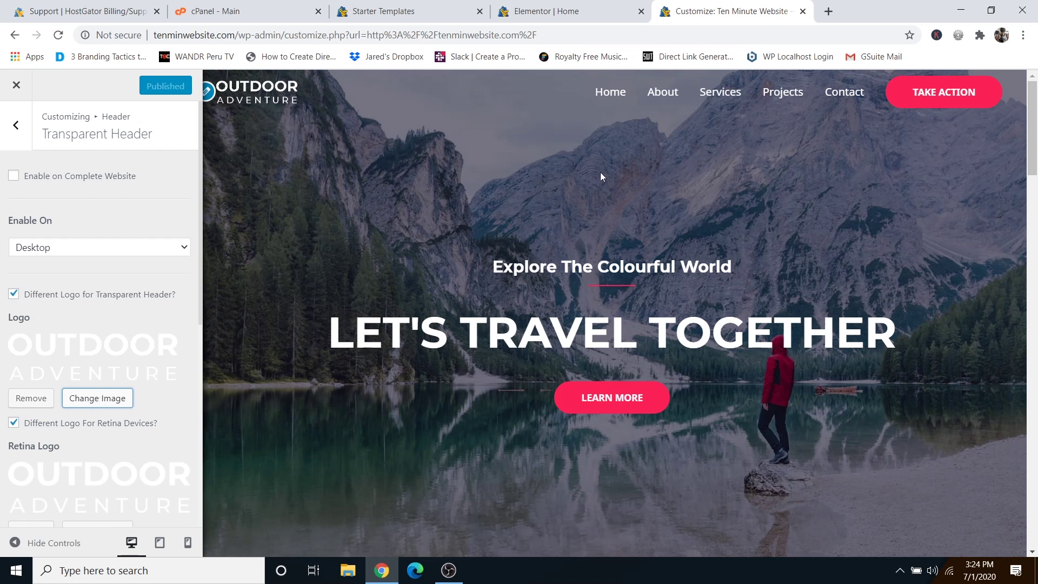
mouse_move(702, 111)
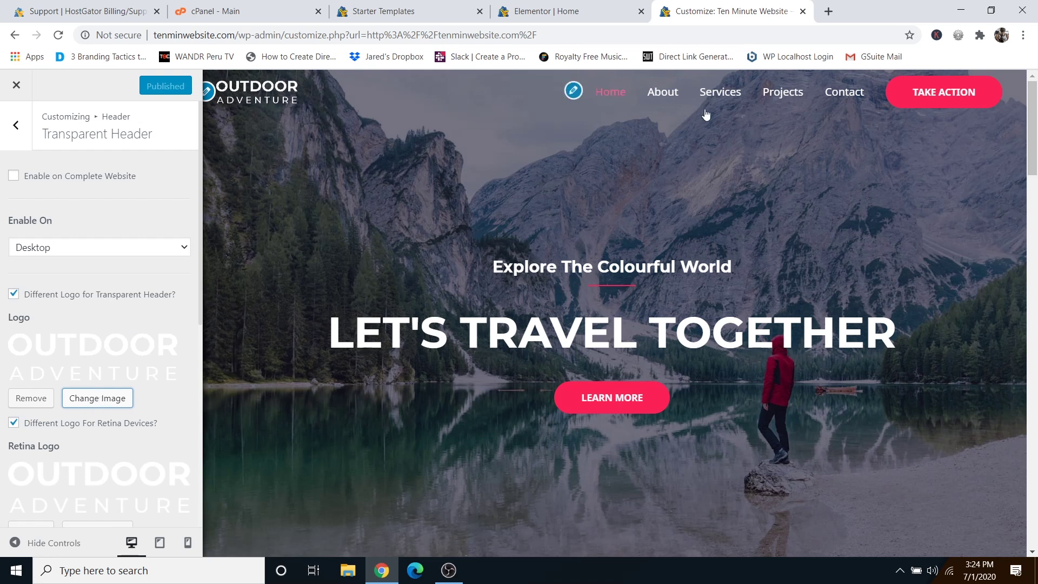
left_click(574, 92)
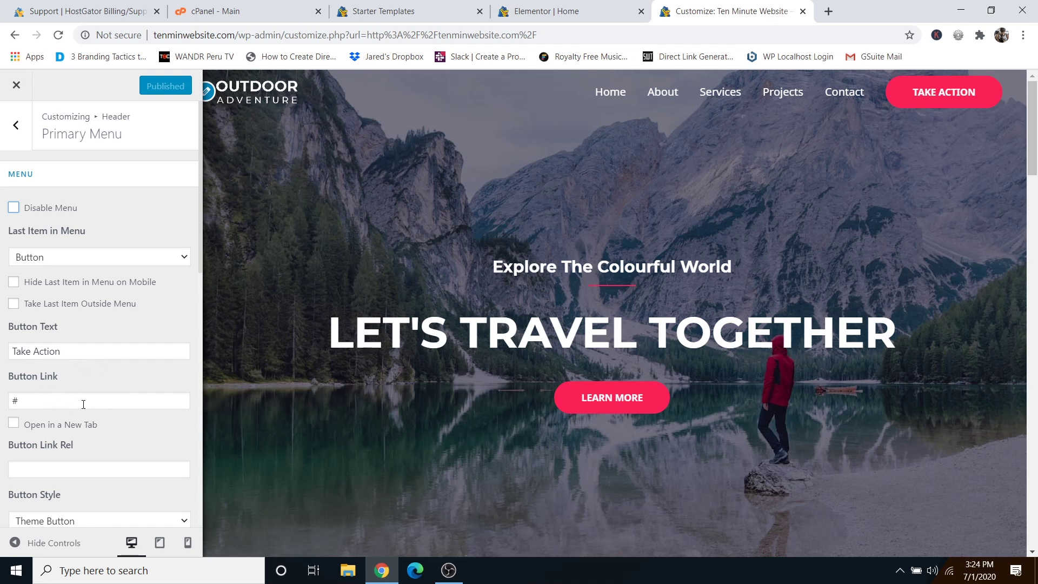
Scroll down the page preview and edit the footer bar with its copyright text.
scroll(471, 406, "down", 15)
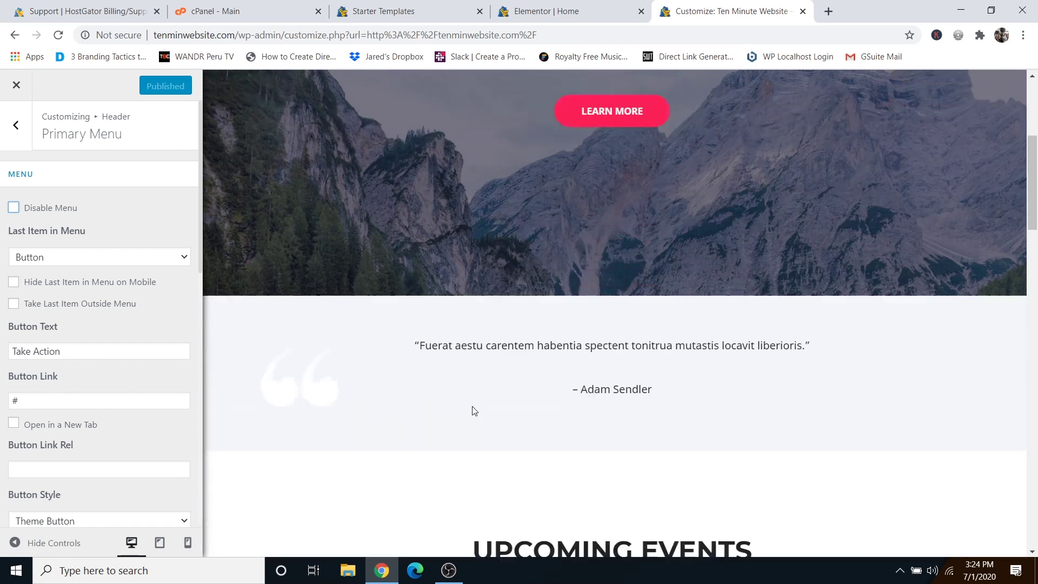
scroll(473, 413, "down", 10)
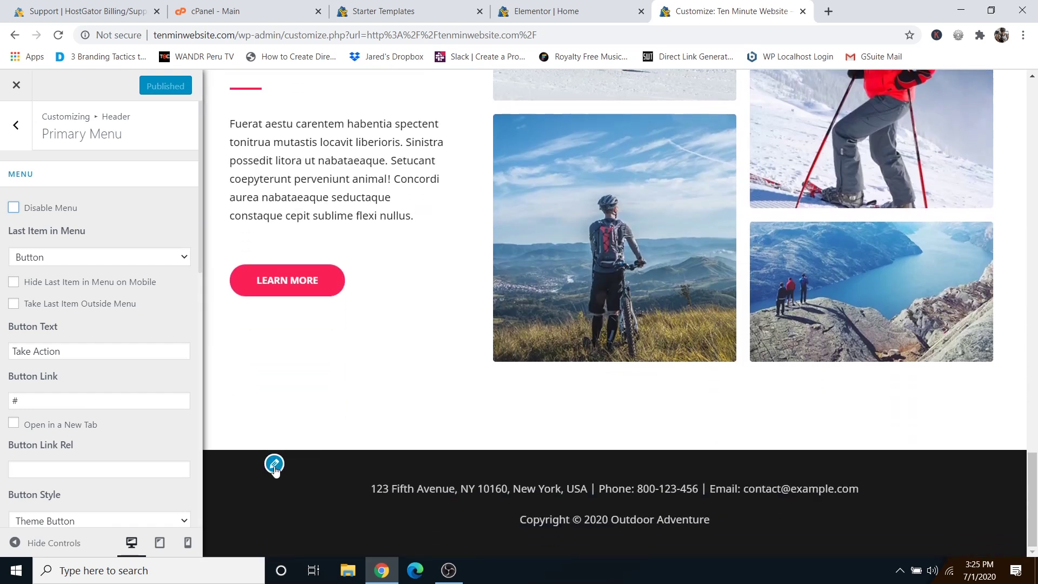
left_click(274, 463)
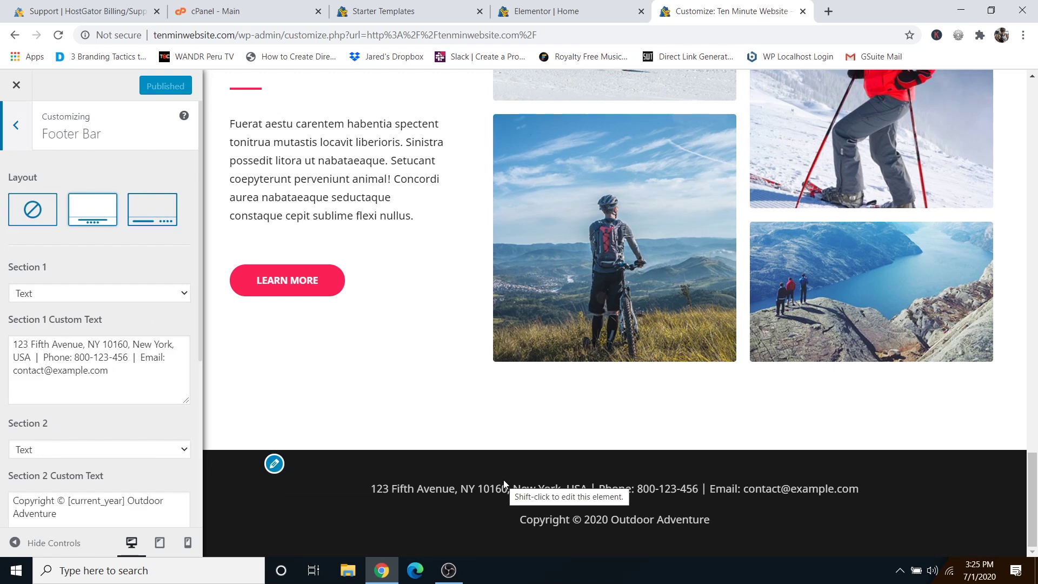